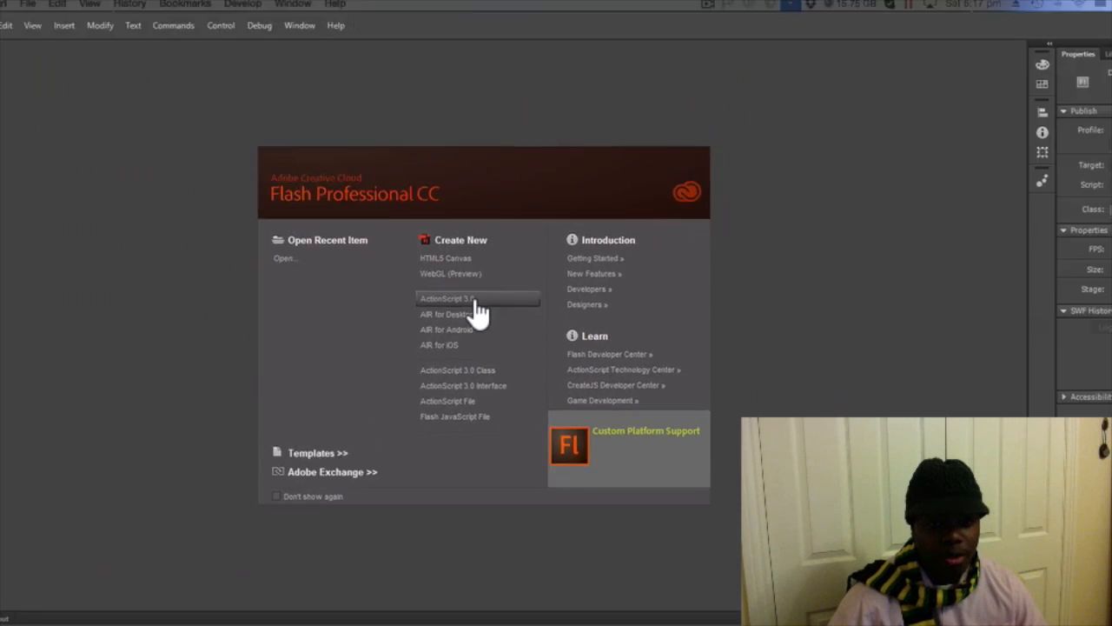
- Create a new ActionScript 3.0 document, try the Animator workspace and settle on the Classic workspace
left_click(391, 255)
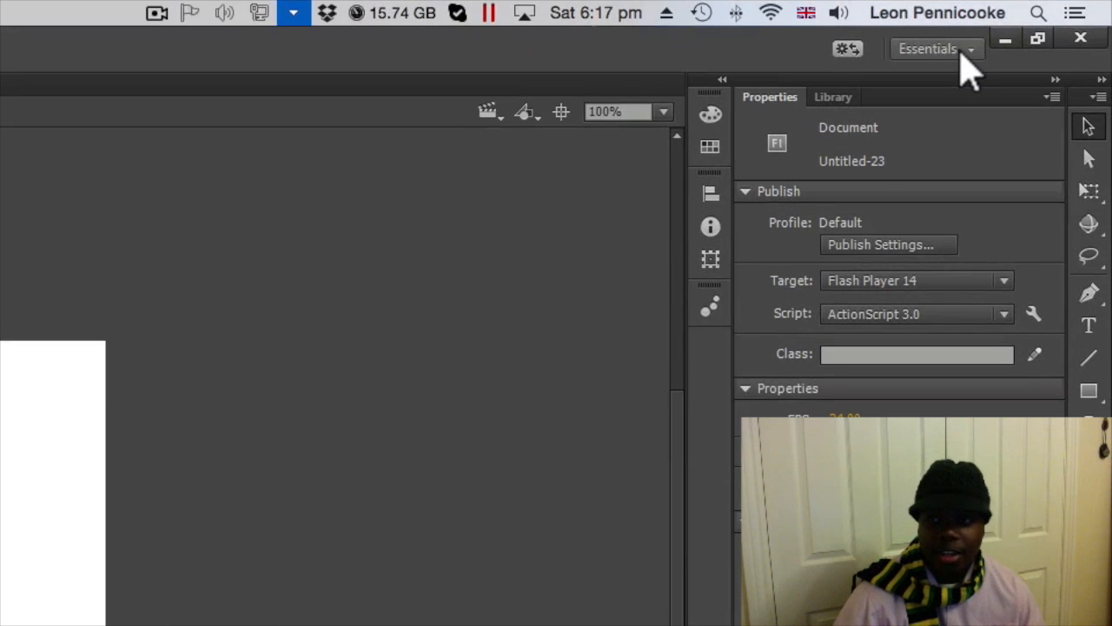
left_click(961, 51)
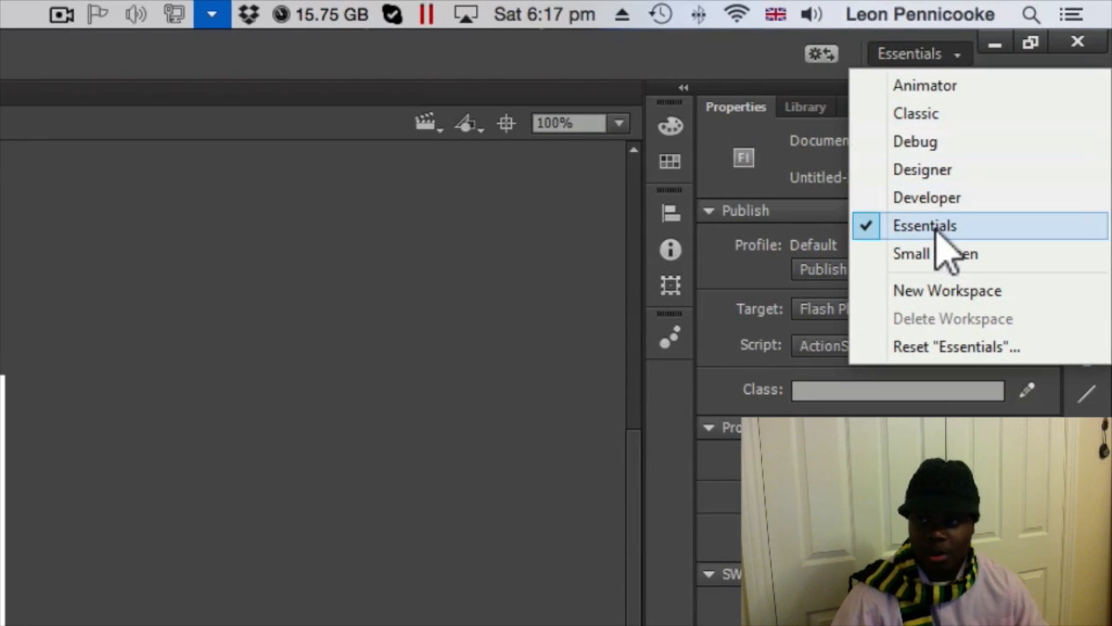
left_click(938, 85)
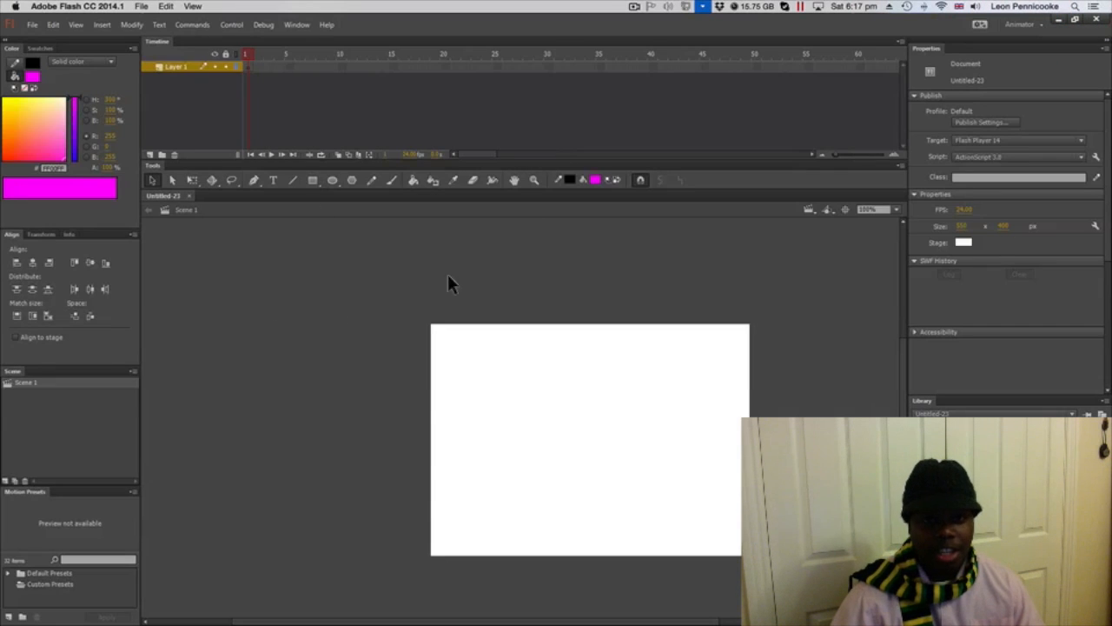
left_click(1020, 26)
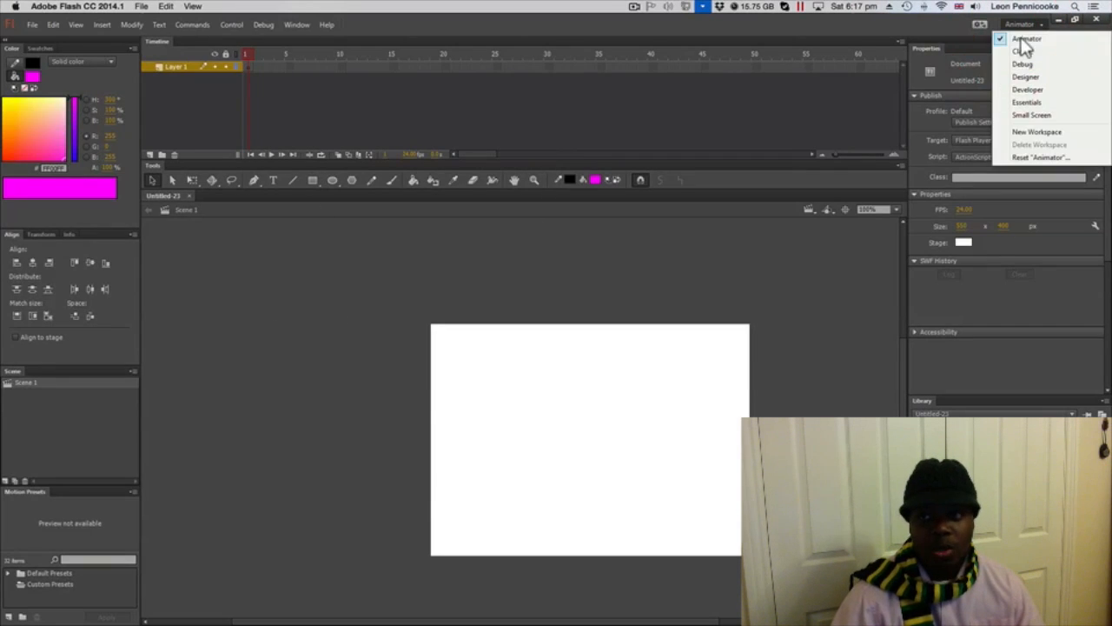
left_click(1023, 52)
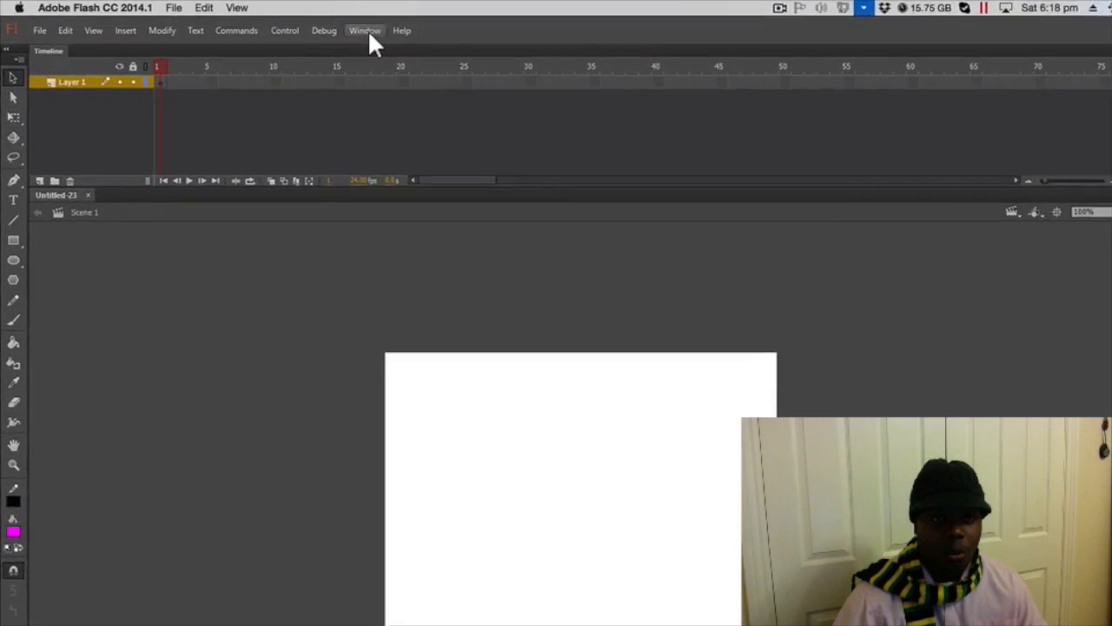
- Show the Swatches panel and hide it again
left_click(300, 26)
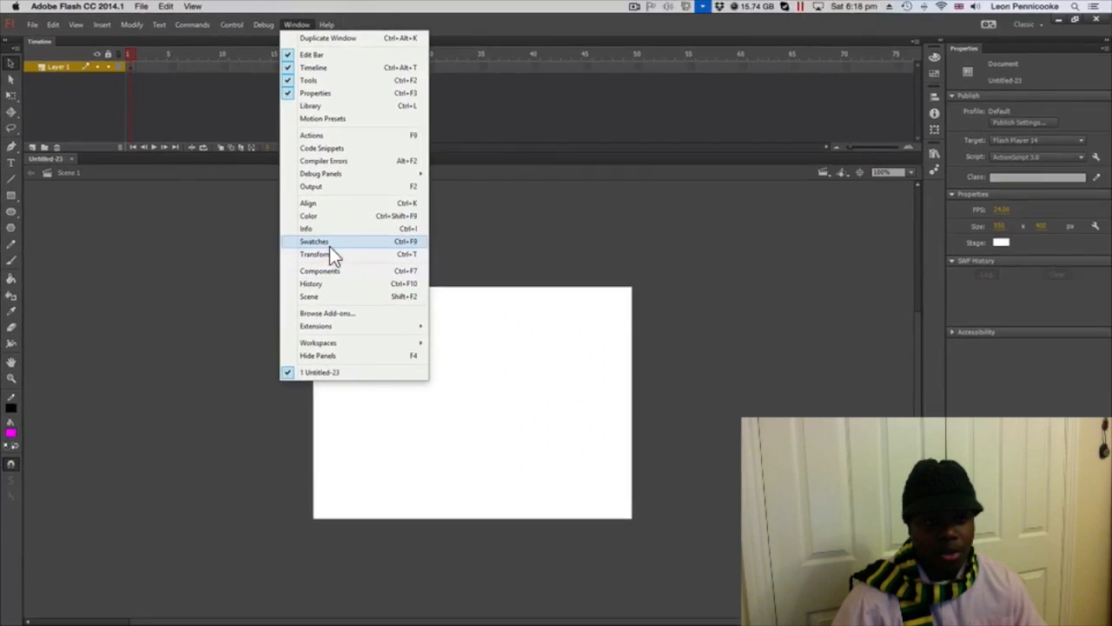
left_click(329, 244)
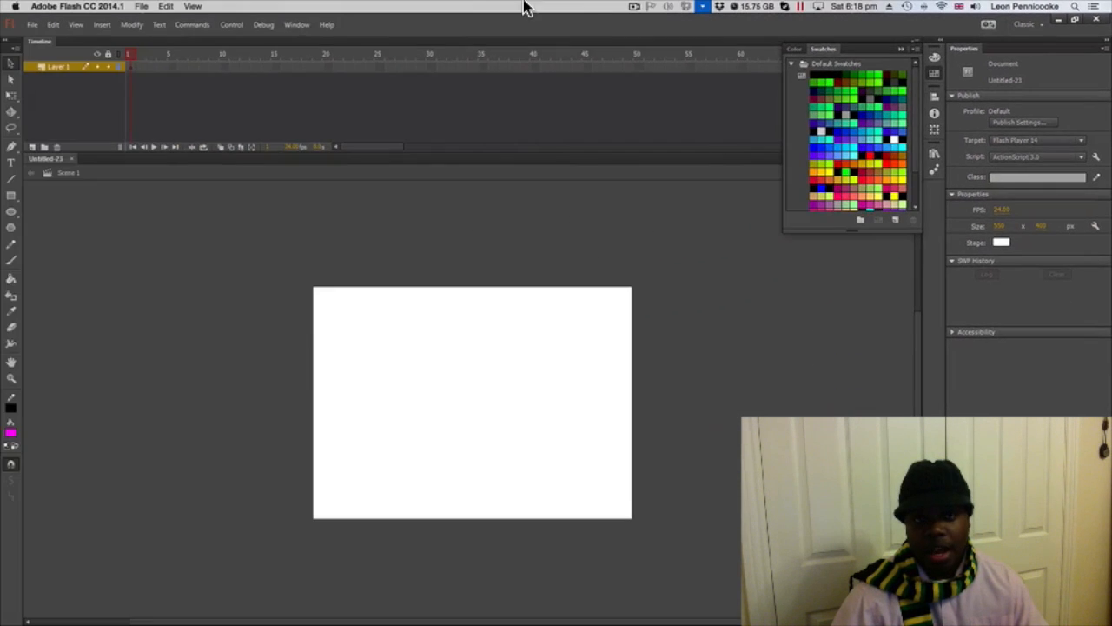
left_click(295, 25)
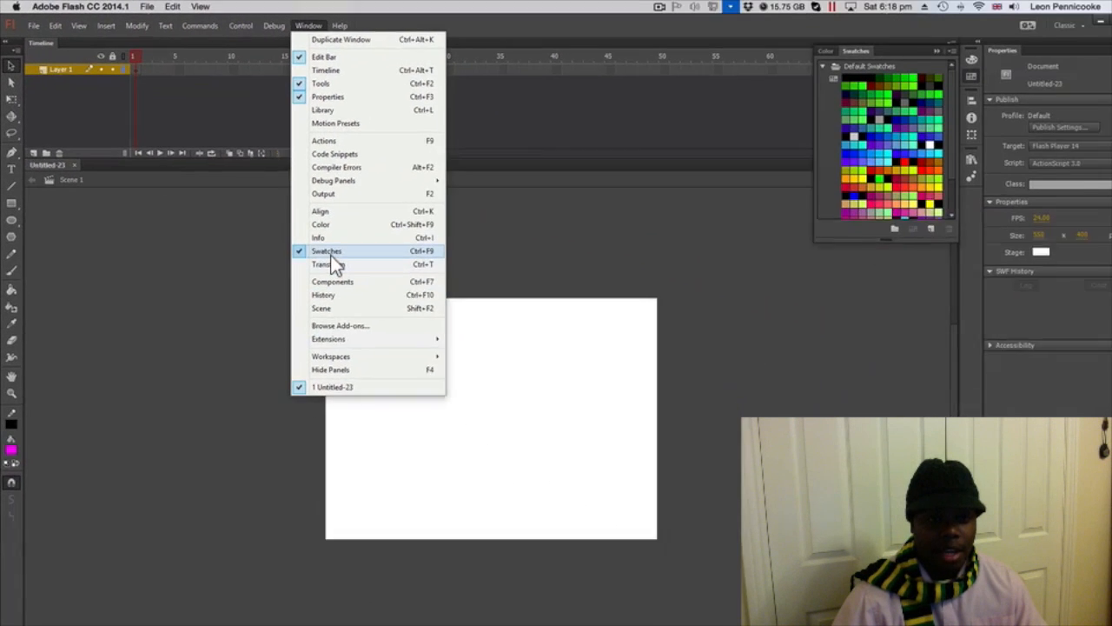
left_click(328, 251)
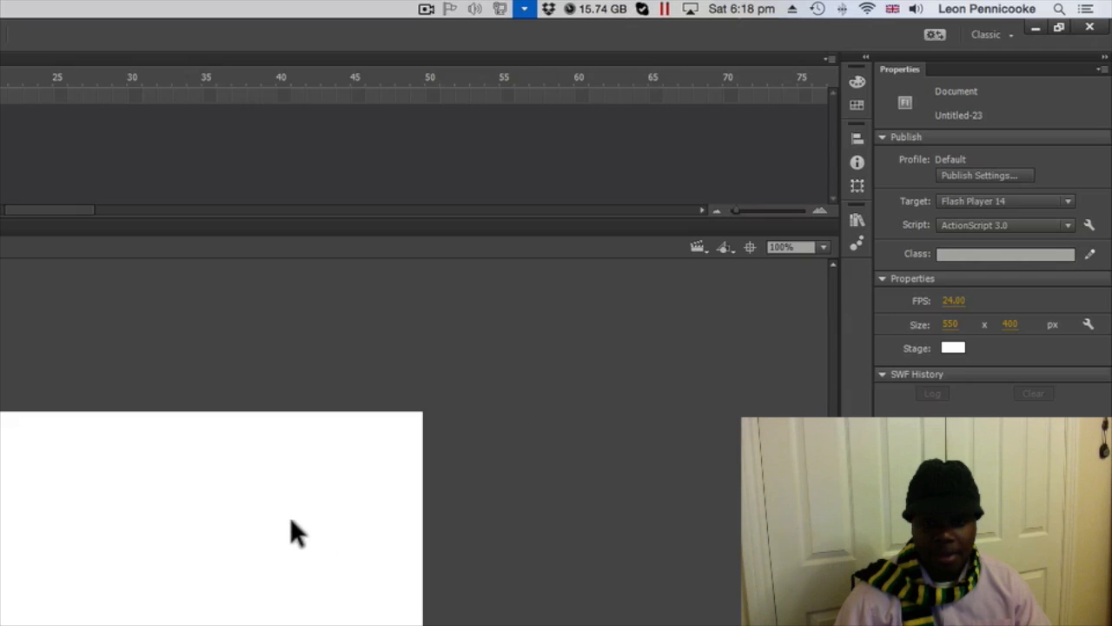
- Set the stage width to 600 px
left_click(951, 325)
type("600")
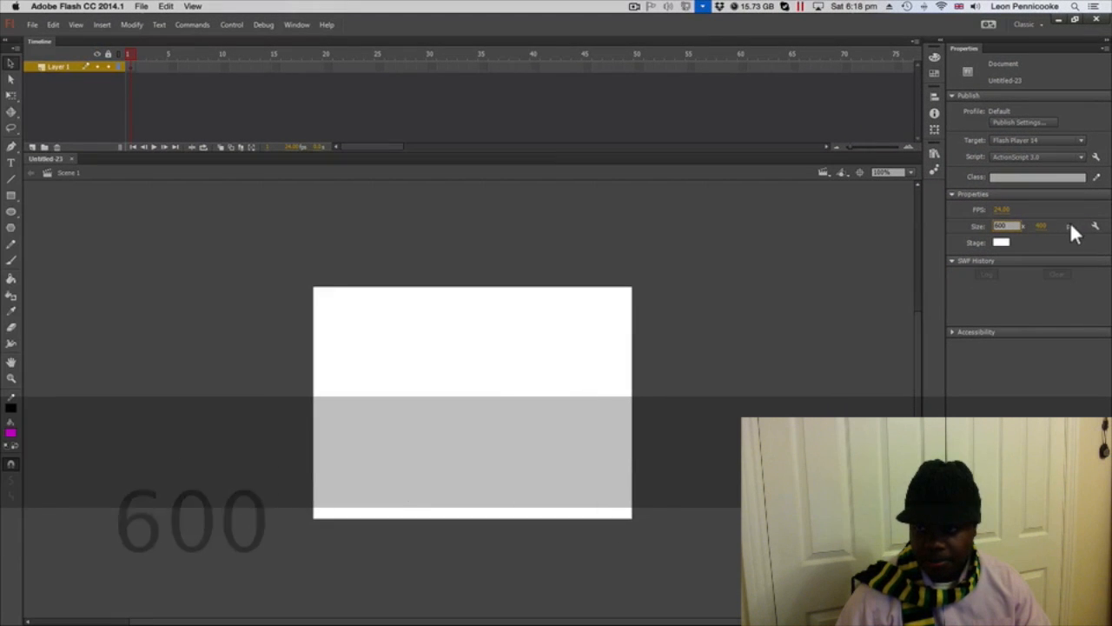
left_click(1017, 317)
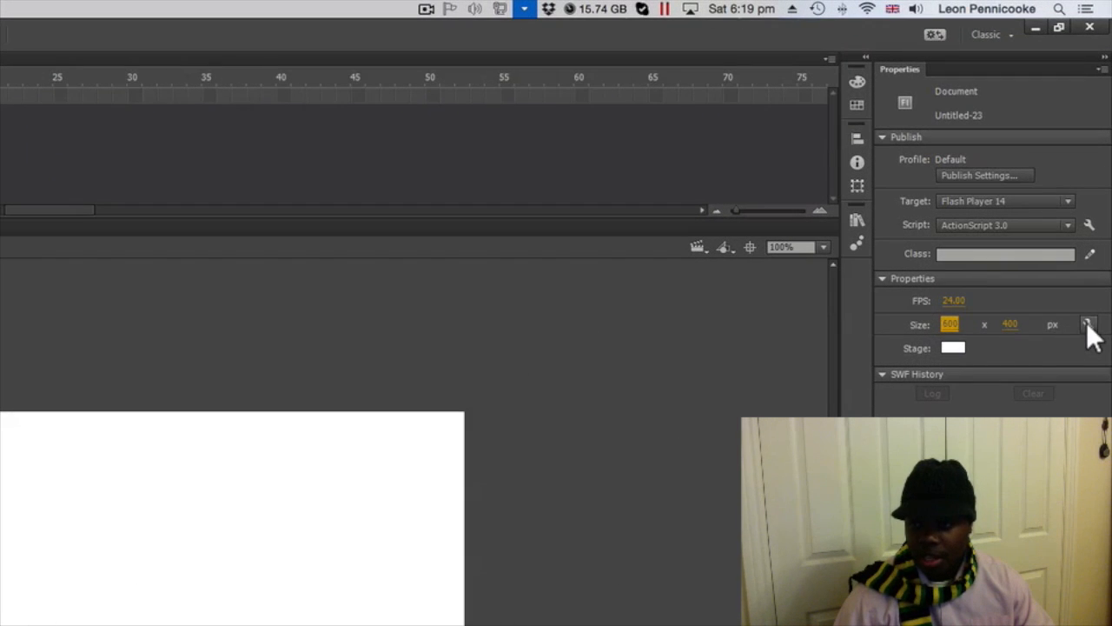
- Examine the unit options in the document settings and close them without applying changes
left_click(1089, 325)
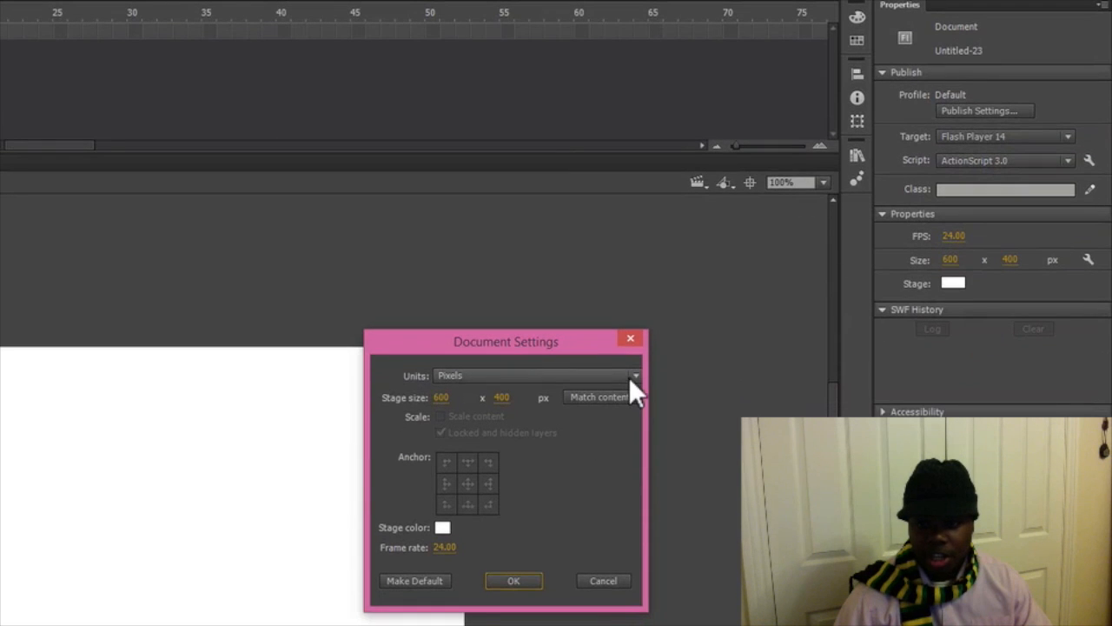
left_click(635, 374)
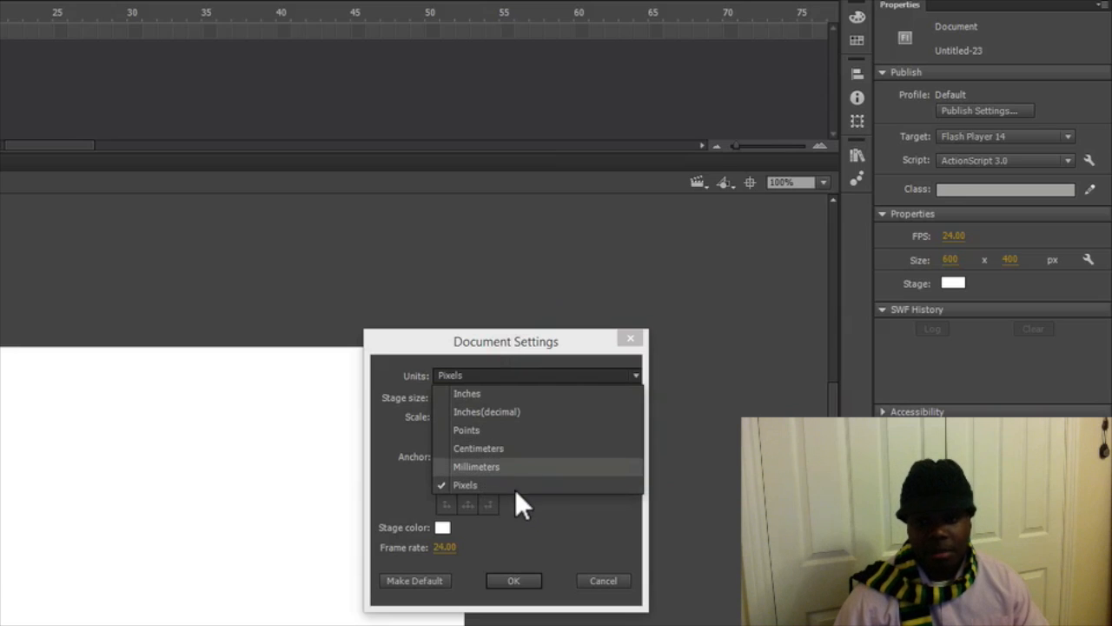
left_click(602, 581)
left_click(601, 579)
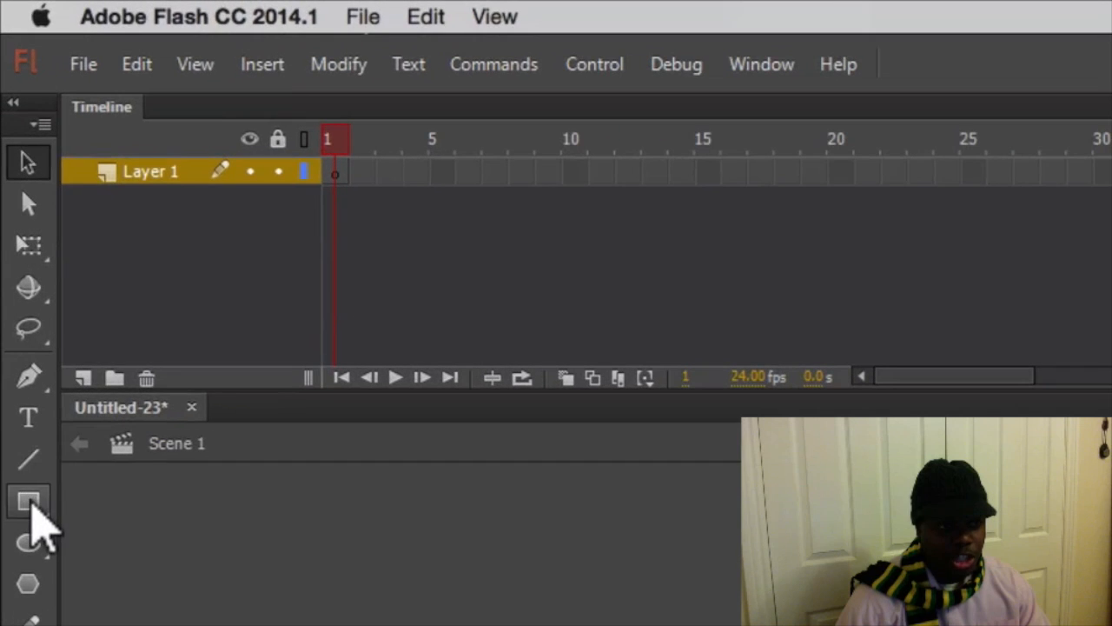
- Activate the Rectangle tool with a dark green fill and a red stroke colour
left_click(12, 196)
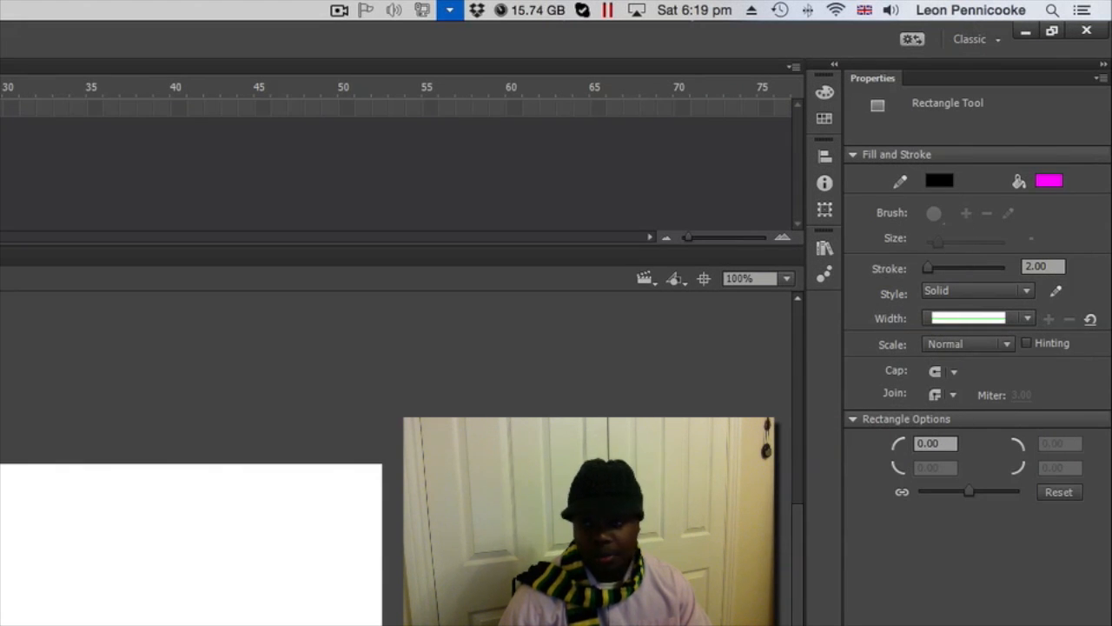
left_click(1049, 182)
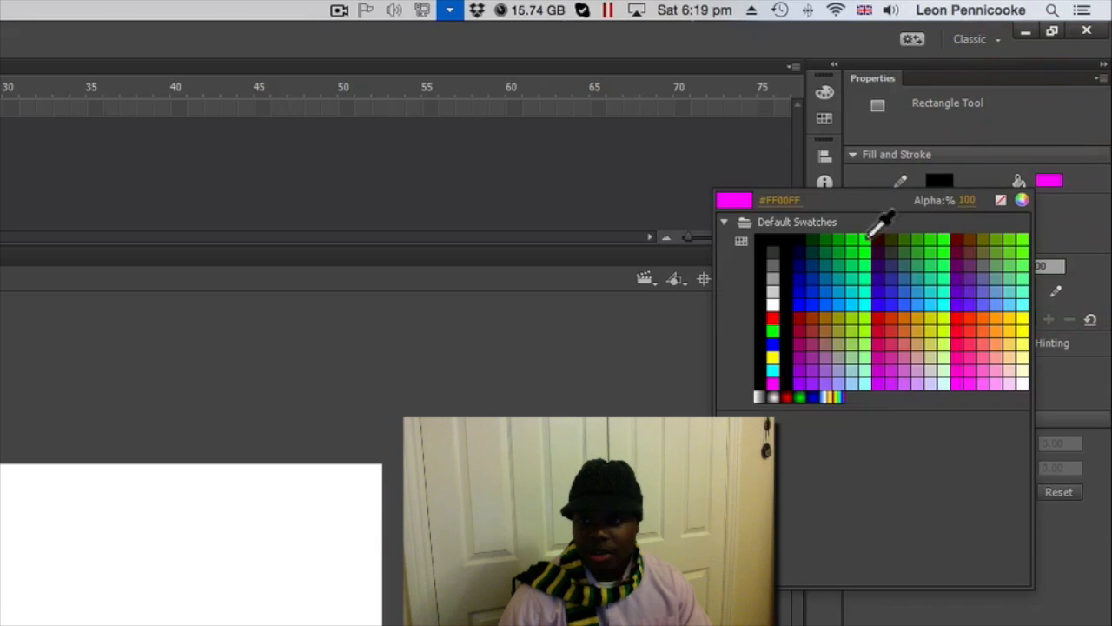
left_click(830, 235)
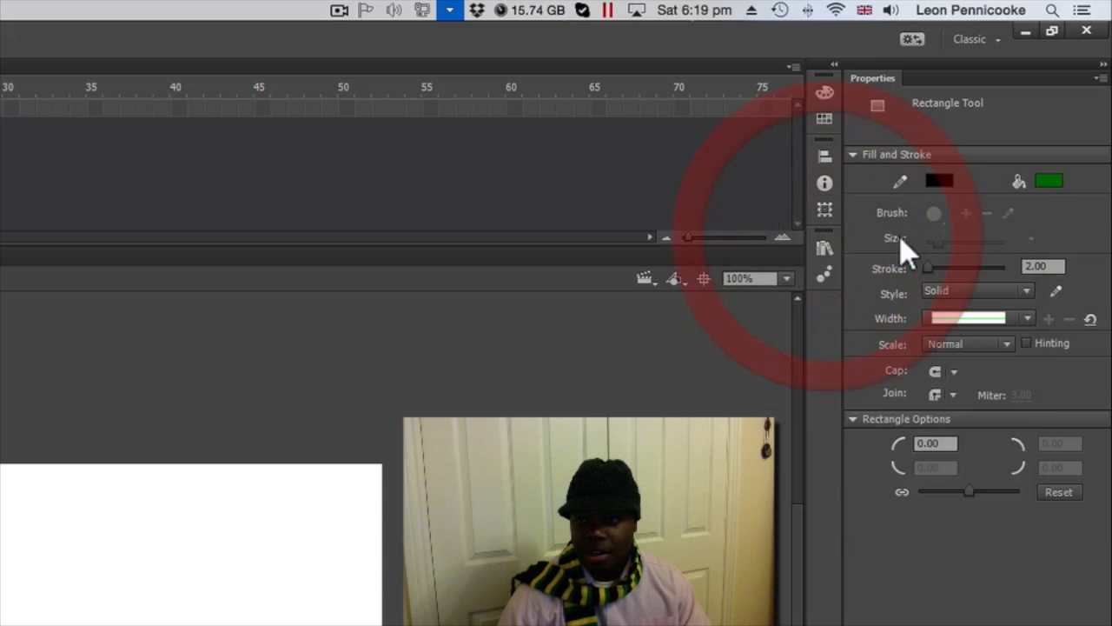
left_click(942, 180)
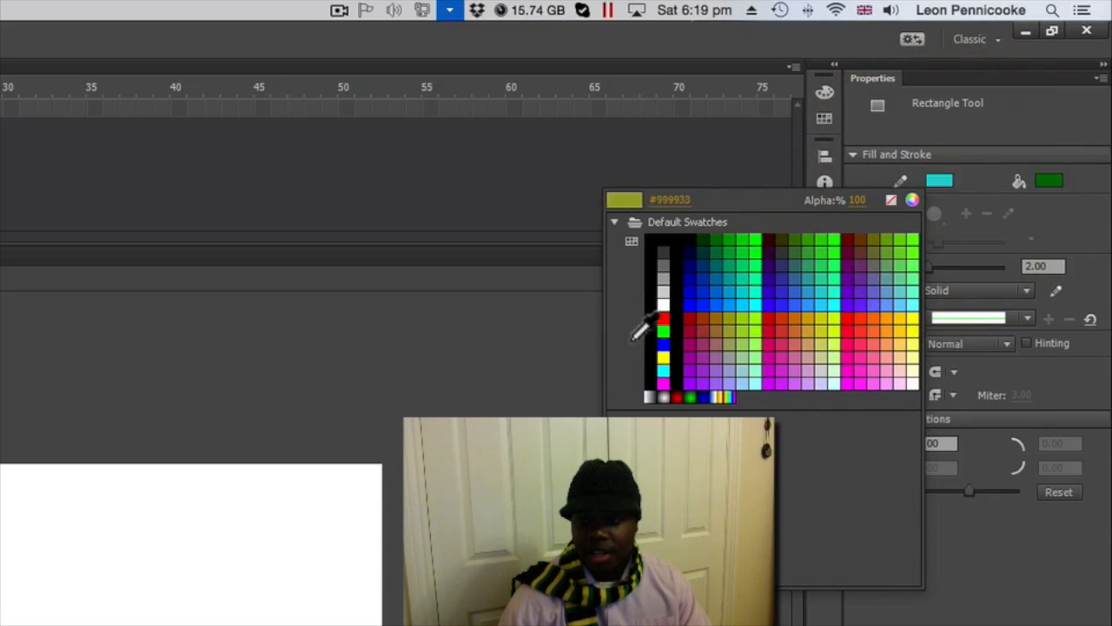
left_click(664, 318)
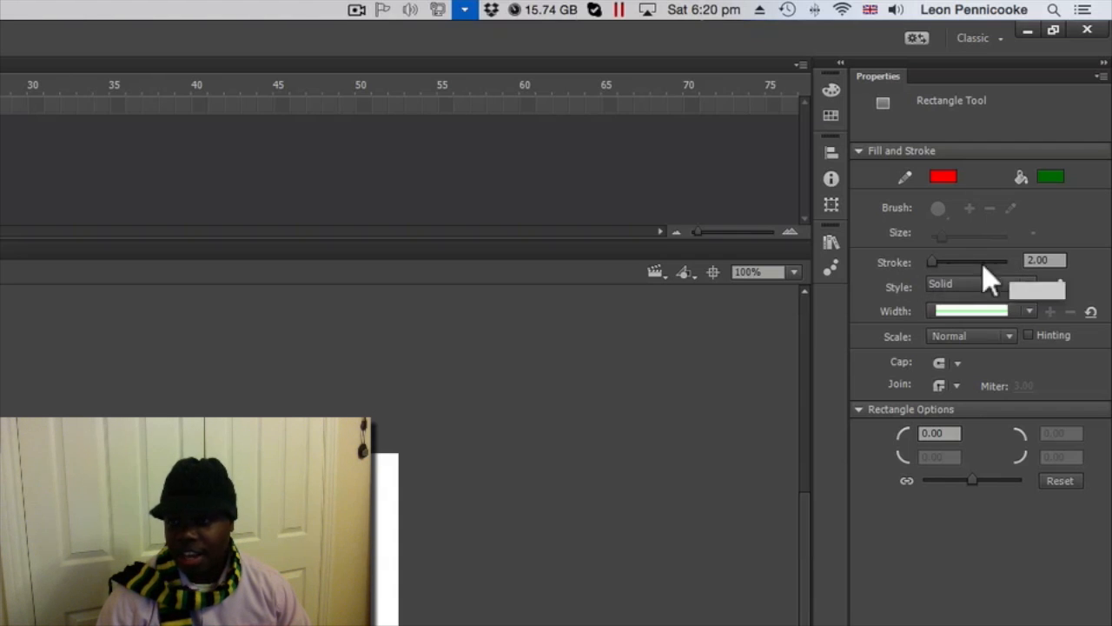
- Set the stroke size to 3 and draw a small rectangle near the stage's upper-left corner
left_click_drag(1051, 261, 997, 261)
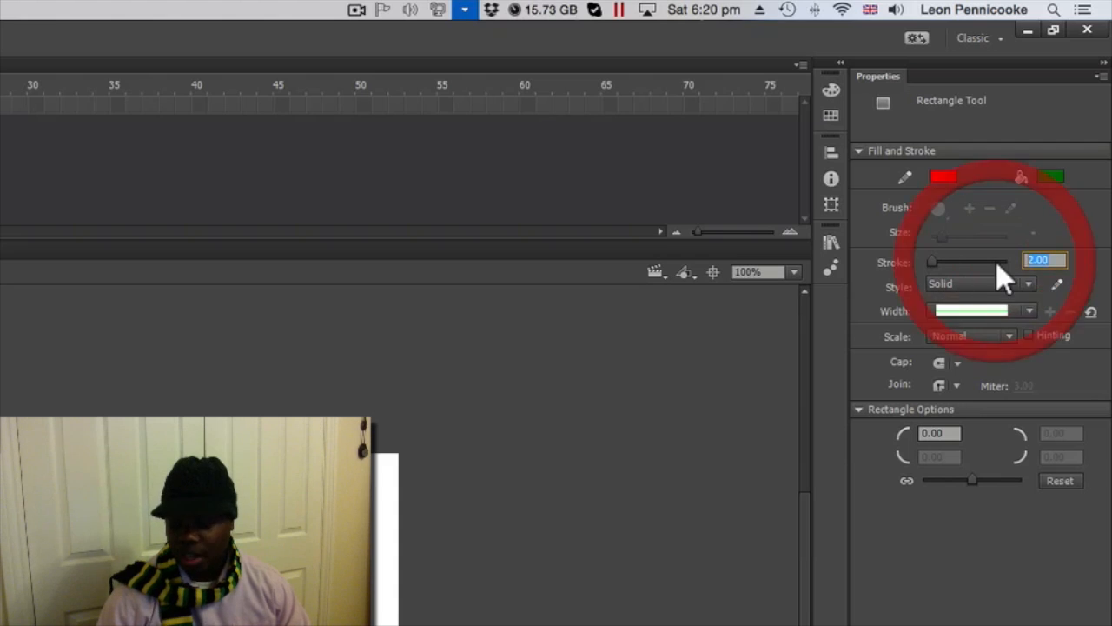
type("3")
key("Return")
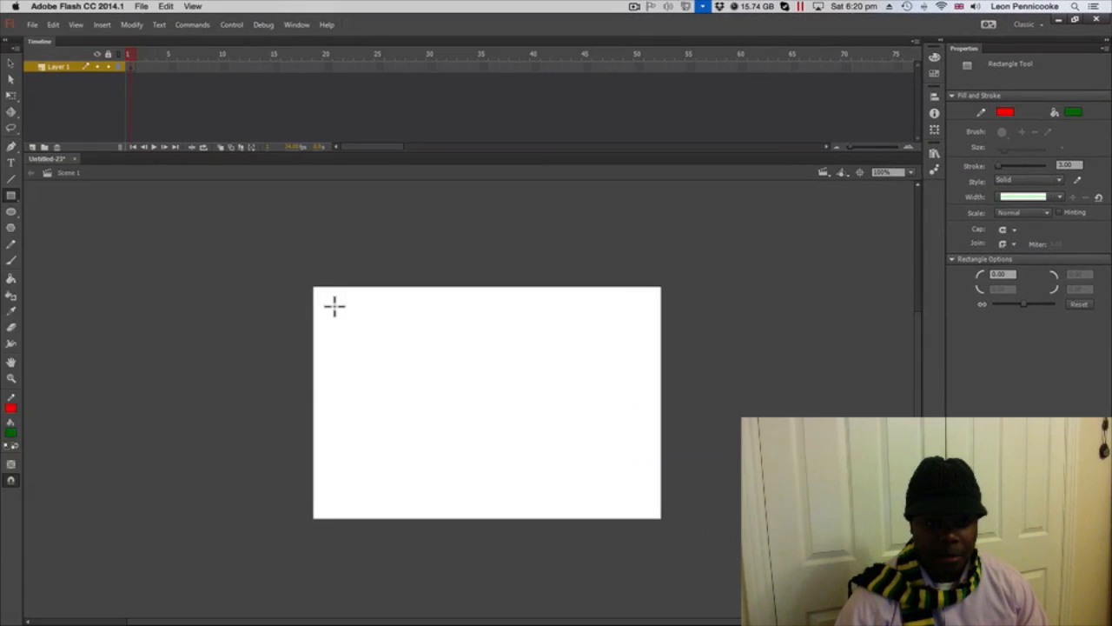
left_click_drag(334, 305, 414, 363)
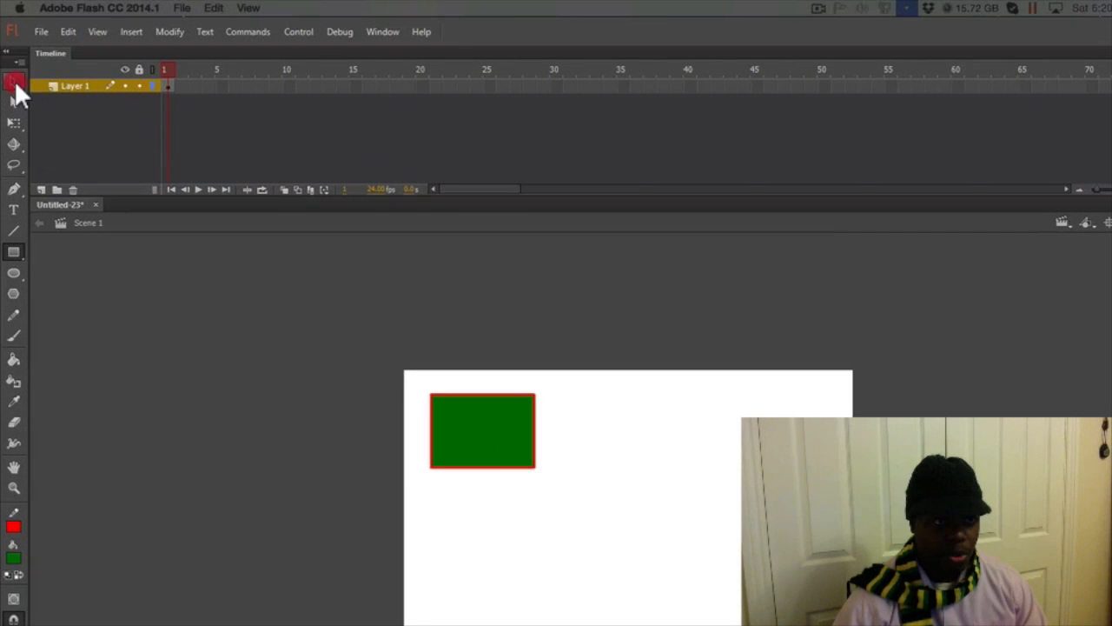
- Try to move the rectangle's fill away from its outline with the Selection tool, and undo the move
left_click(14, 82)
left_click_drag(484, 421, 695, 486)
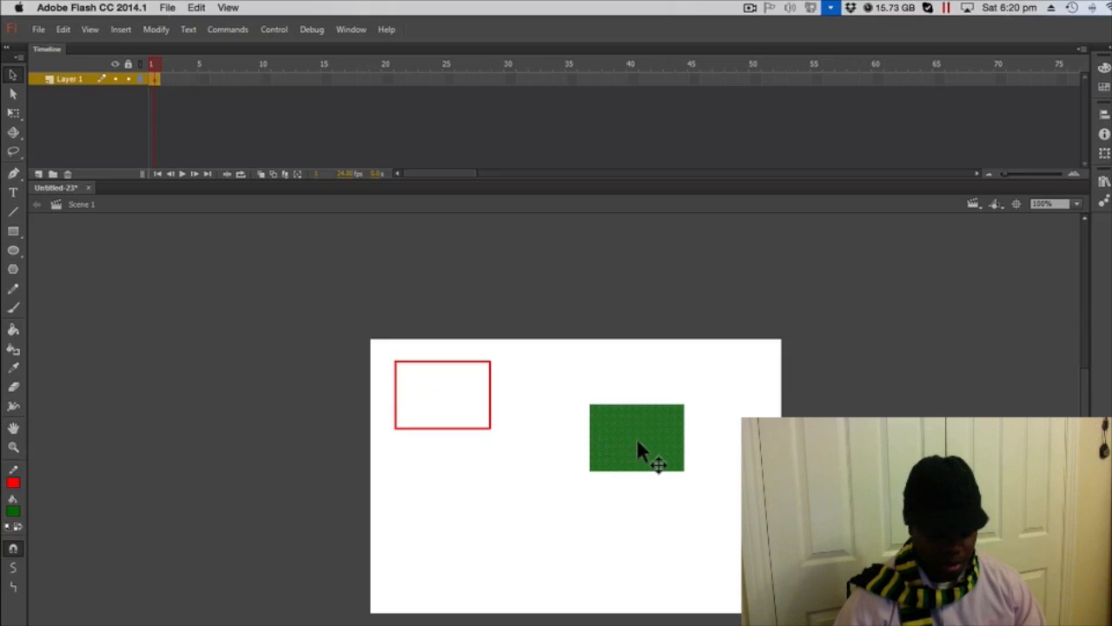
key("super+z")
left_click(637, 450)
- Move the whole rectangle to the lower-left of the stage, and undo a separate move of its fill
double_click(453, 384)
left_click_drag(453, 385, 589, 438)
left_click(583, 474)
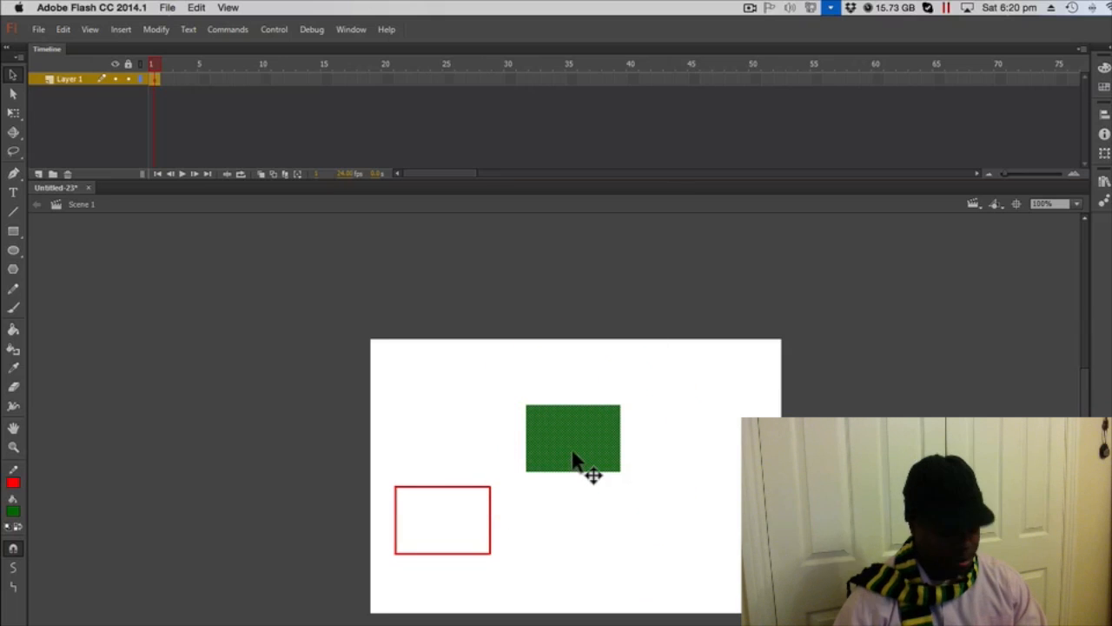
key("super+z")
- Compare selecting the rectangle's fill together with its outline against selecting the fill alone
left_click(443, 514)
left_click(585, 515)
left_click(454, 521)
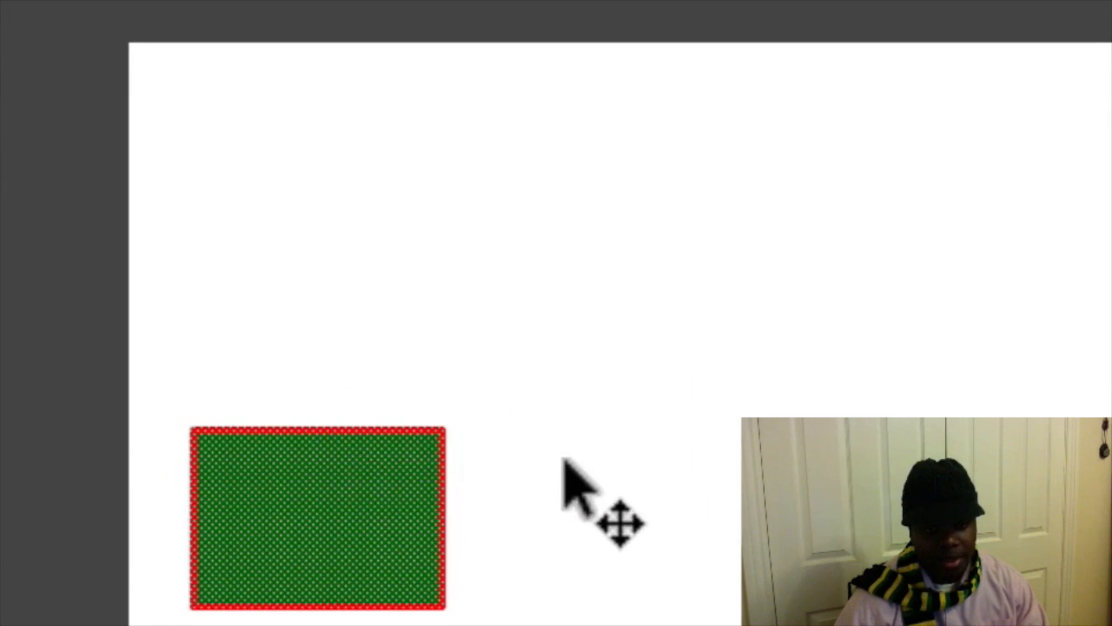
left_click(526, 472)
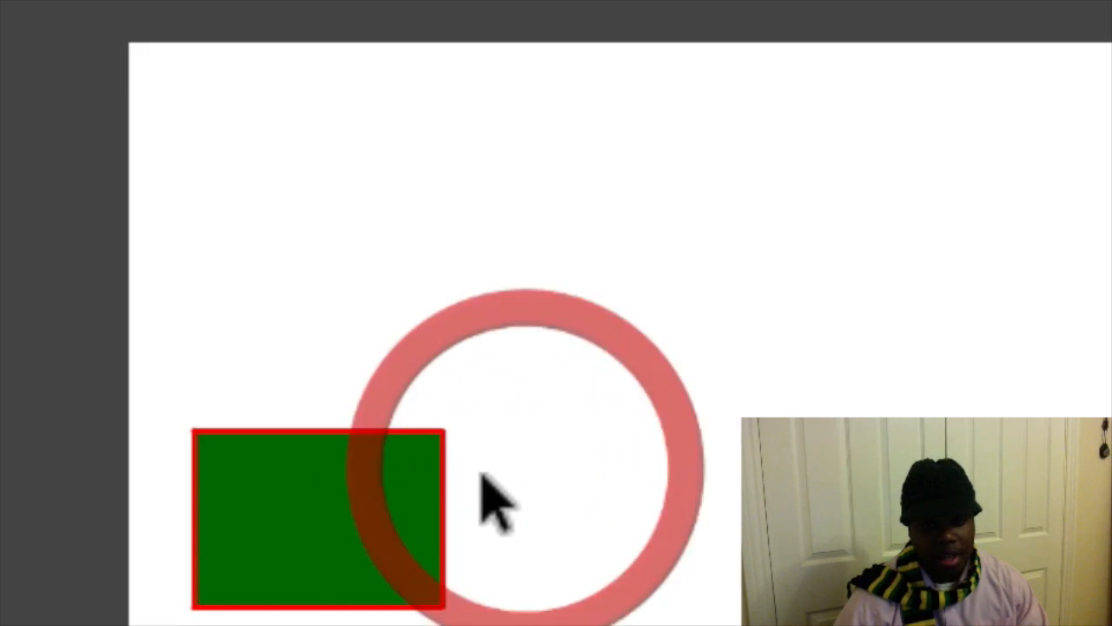
left_click(365, 499)
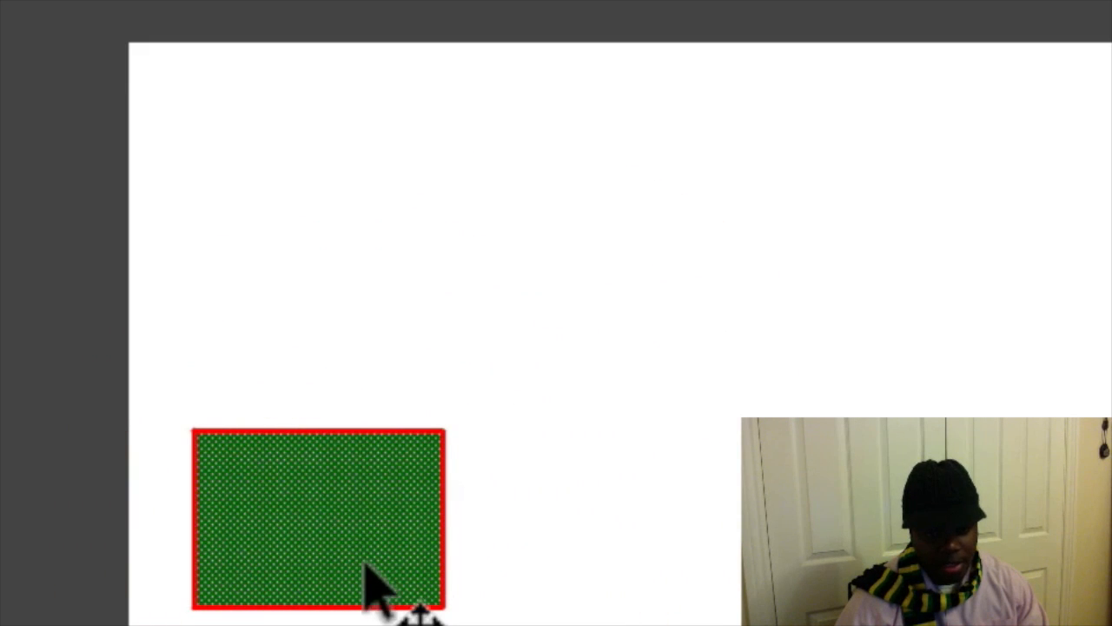
- Select the rectangle's fill and outline together and move them to the upper-left corner of the stage
left_click(576, 547)
left_click(420, 529)
left_click_drag(379, 530, 356, 171)
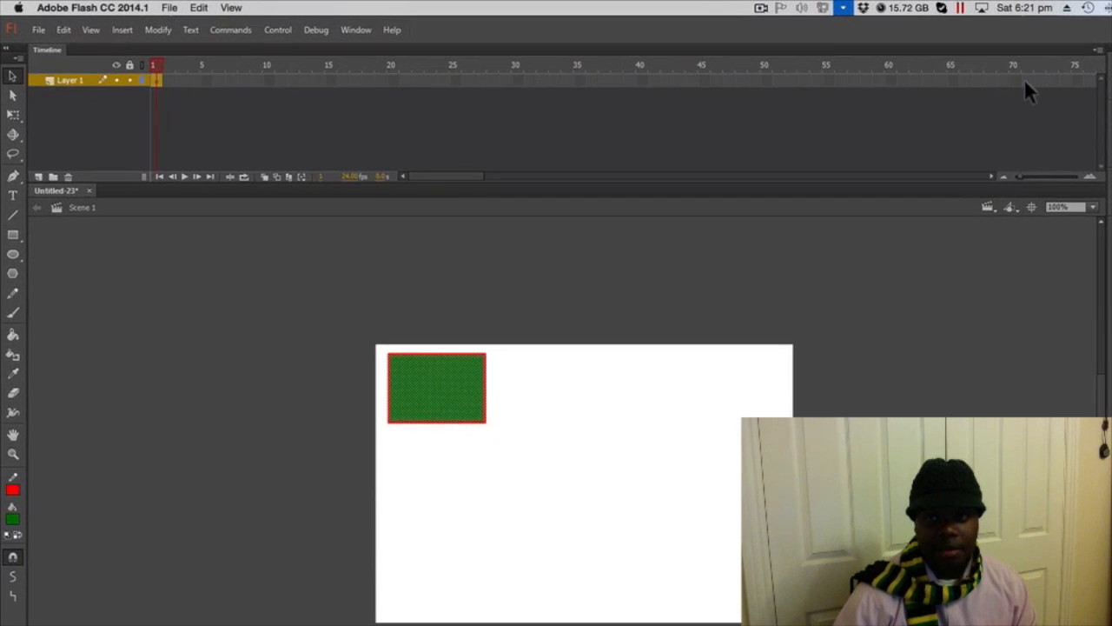
- Insert a blank keyframe at frame 70 and draw a green oval with a red outline in the stage's lower-right corner
left_click(1013, 80)
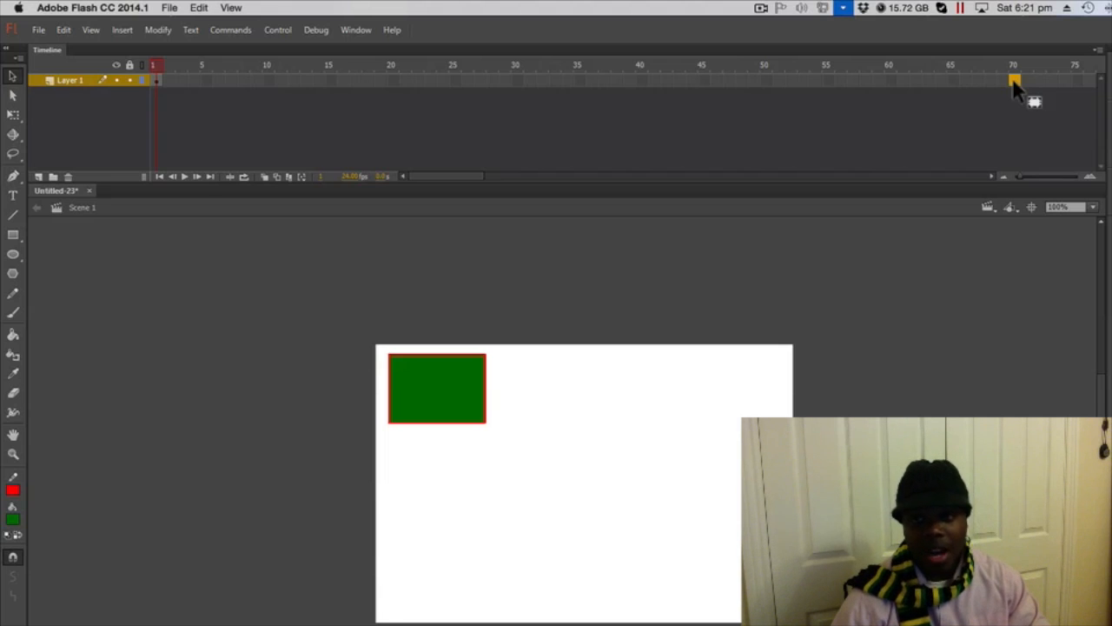
key("F7")
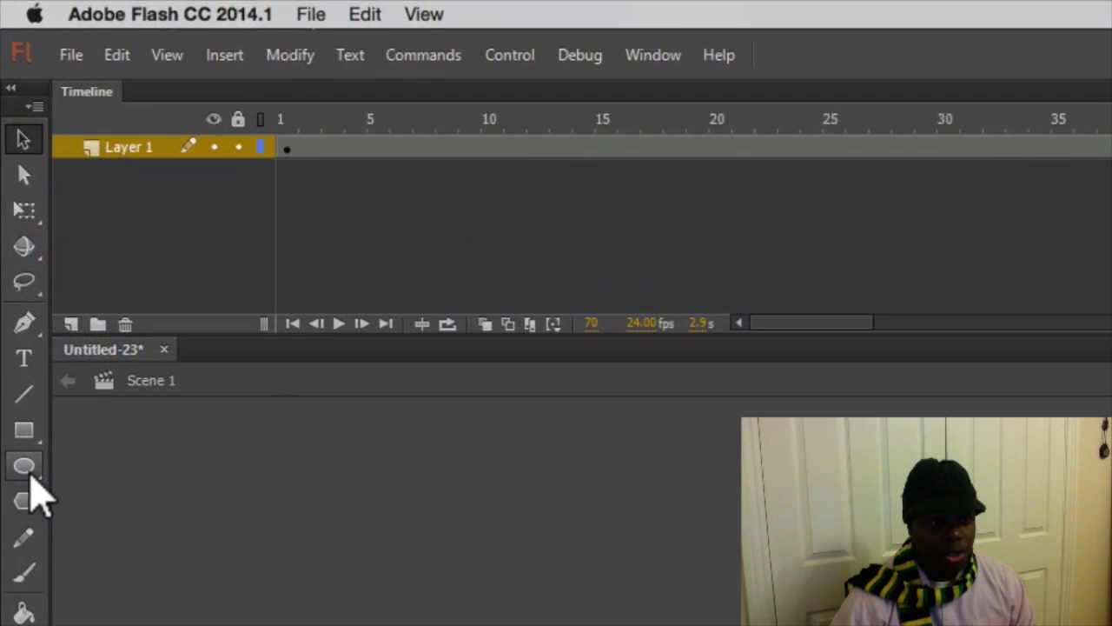
left_click(14, 285)
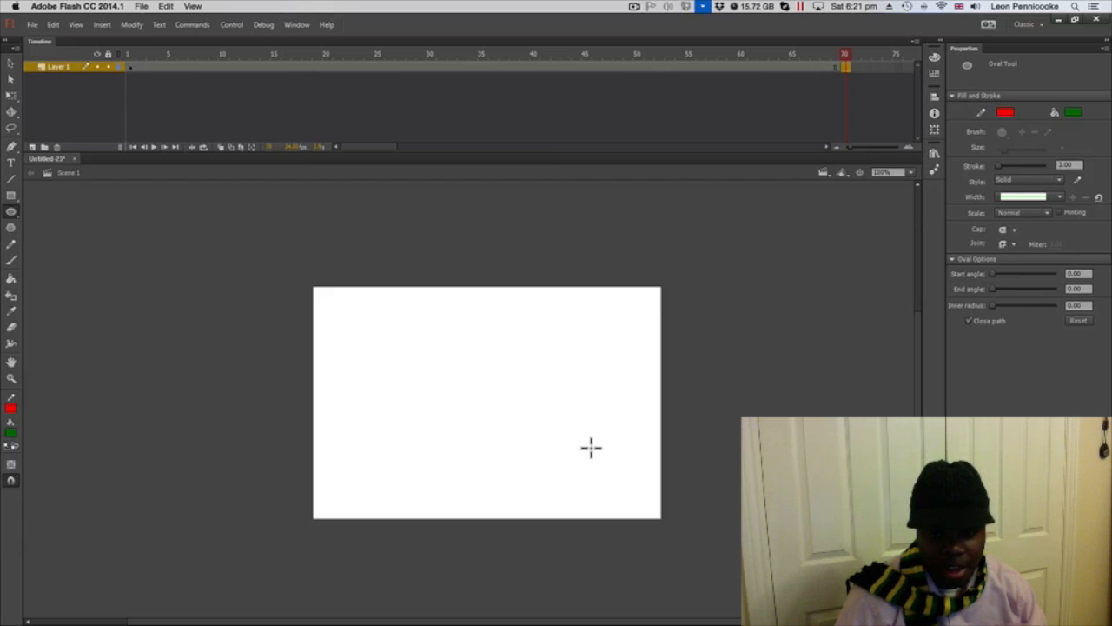
left_click_drag(603, 467, 643, 501)
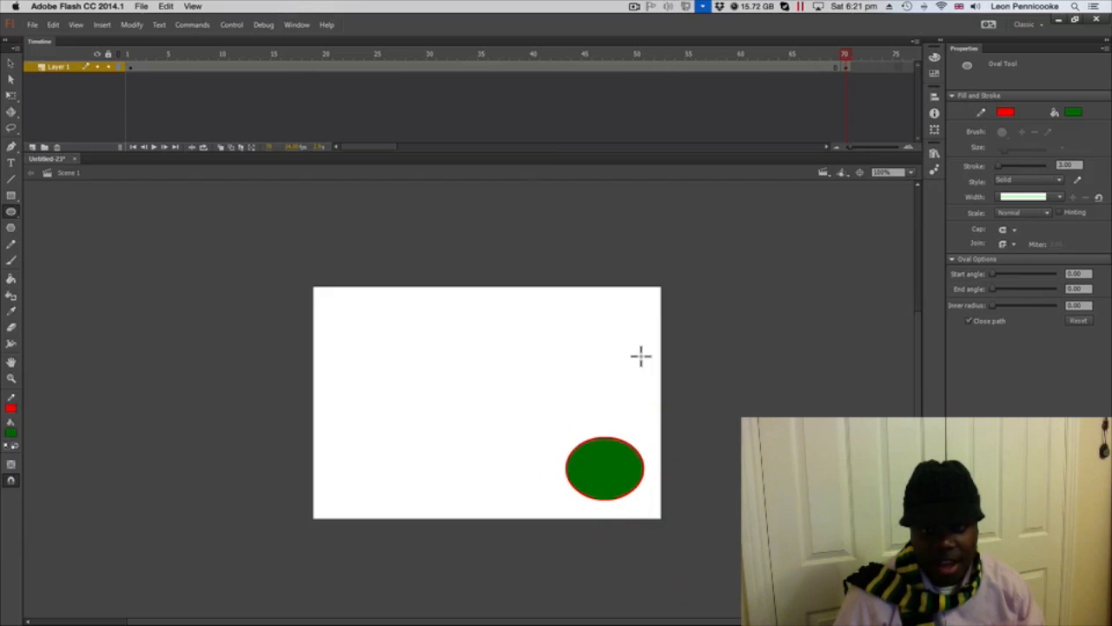
- Create a shape tween between the rectangle at frame 1 and the oval at frame 70, and test the movie
left_click(129, 67)
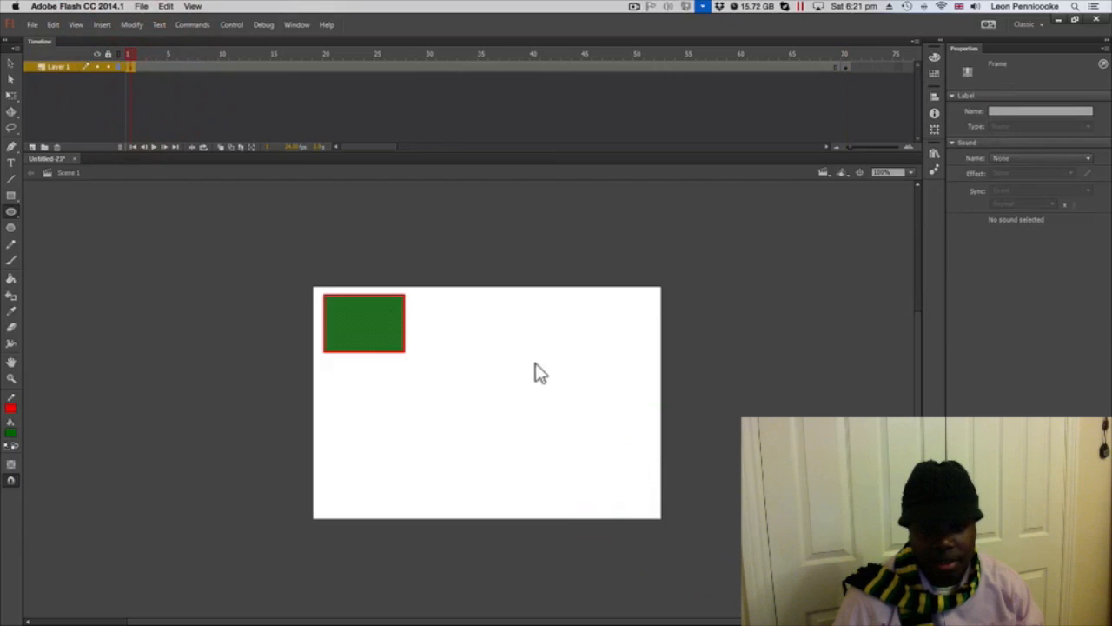
left_click(845, 67)
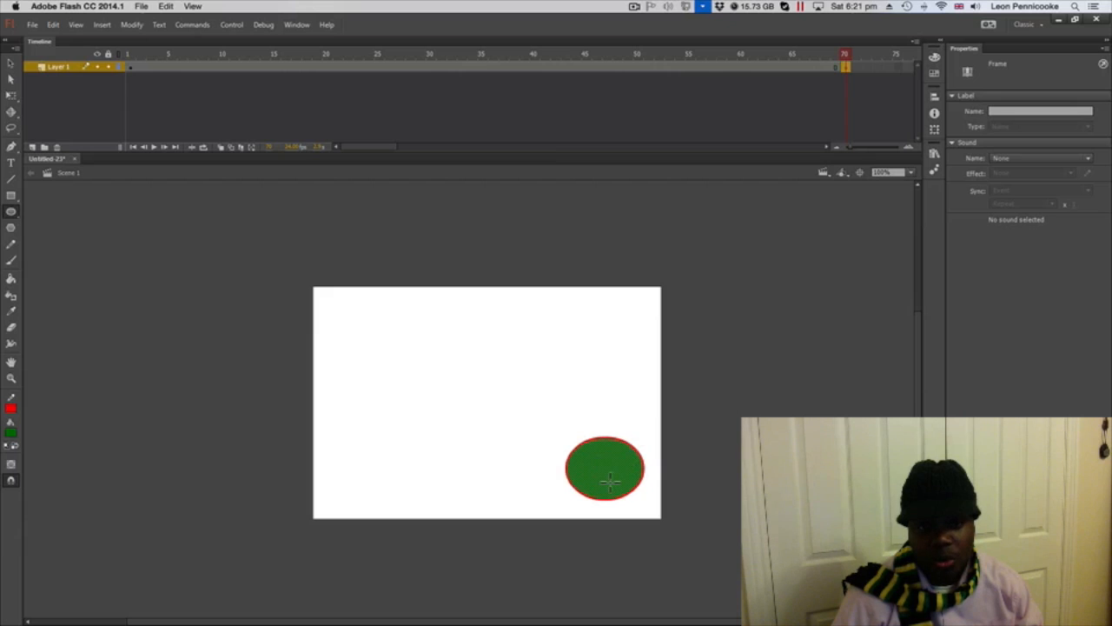
right_click(484, 69)
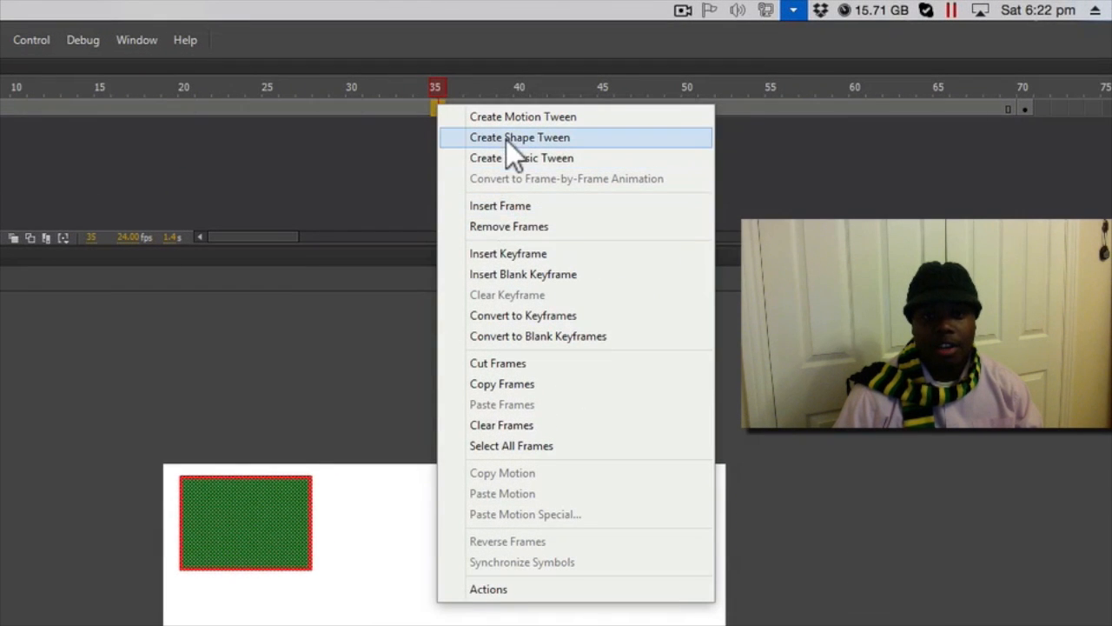
left_click(606, 137)
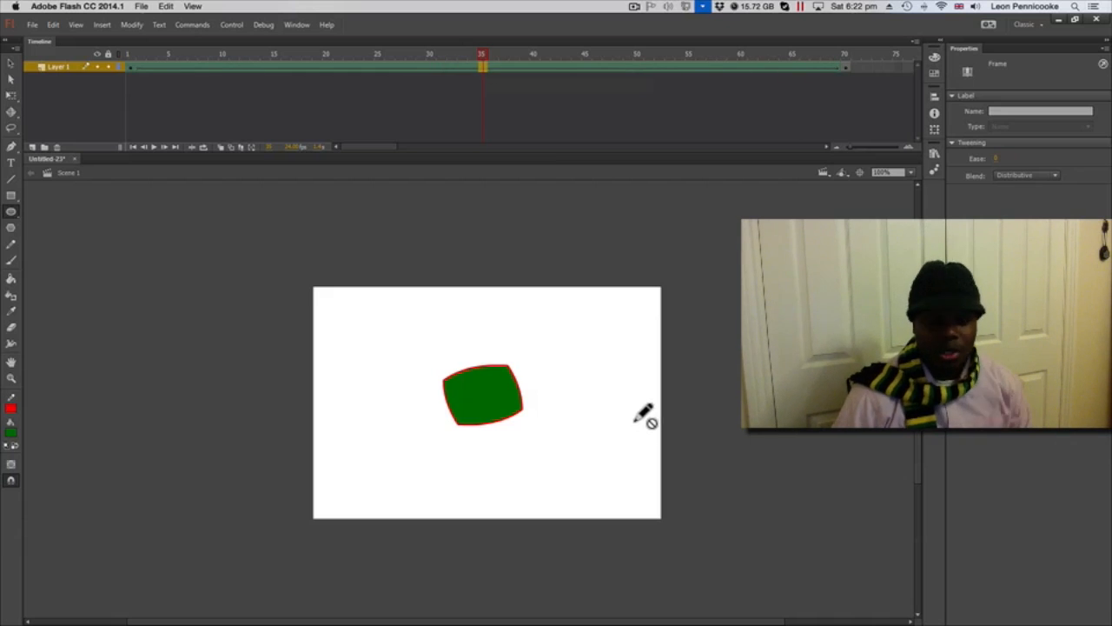
key("ctrl+Return")
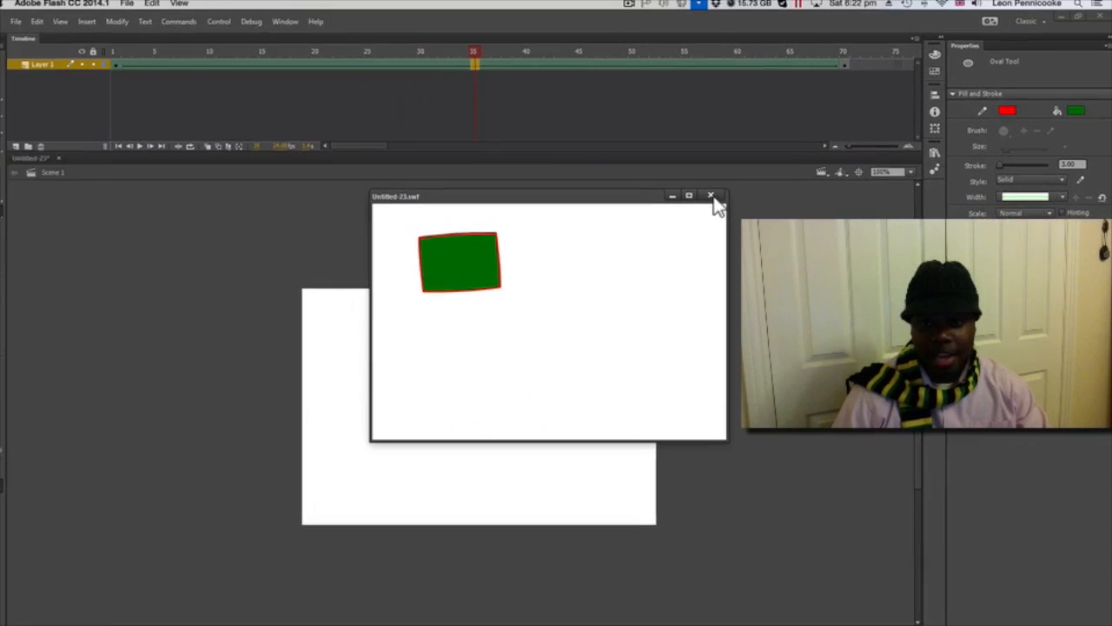
left_click(621, 194)
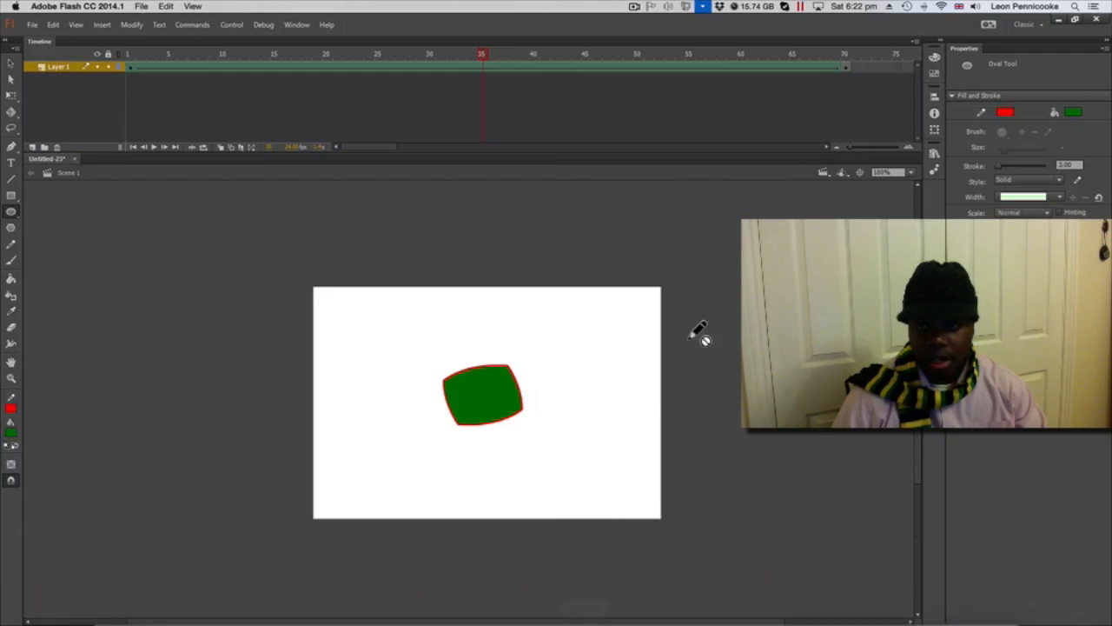
- Insert a blank keyframe at frame 100 of Layer 1
left_click_drag(380, 145, 407, 155)
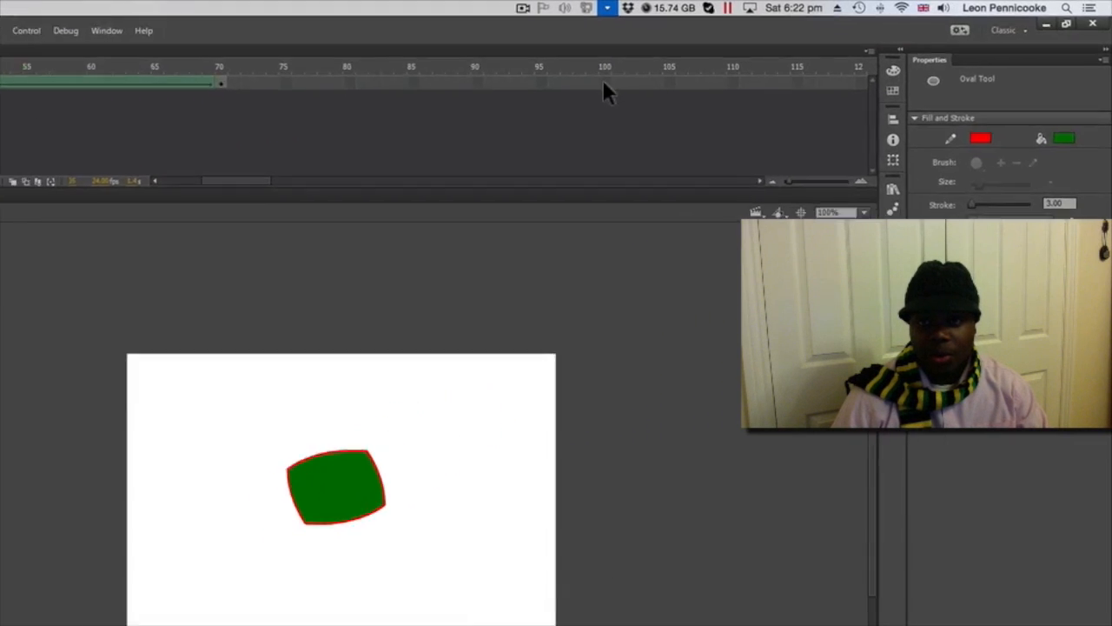
left_click(699, 66)
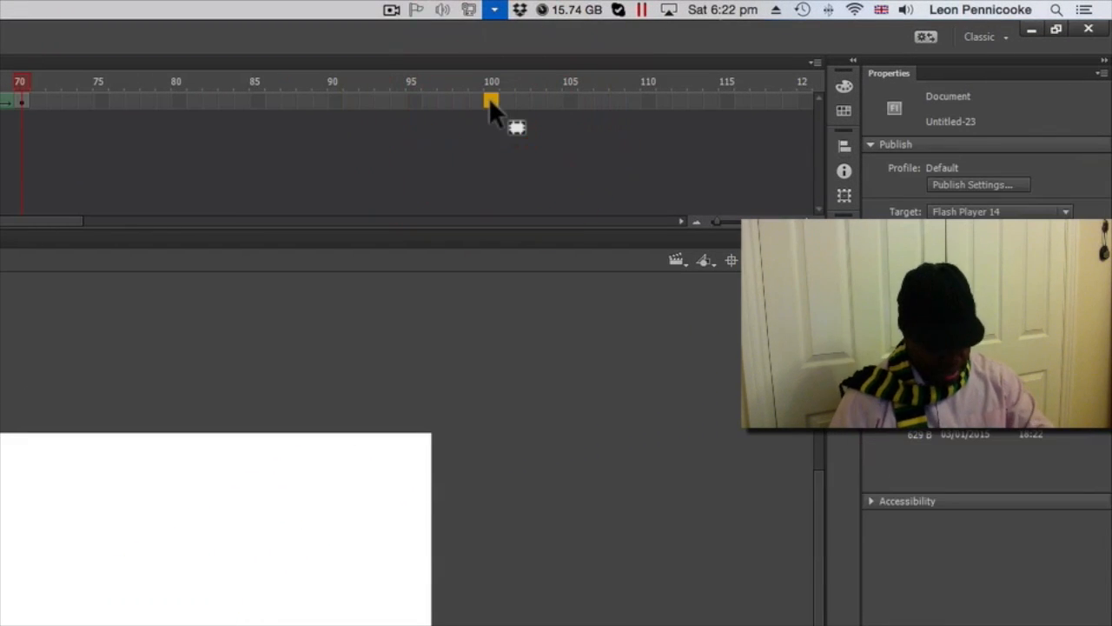
key("F7")
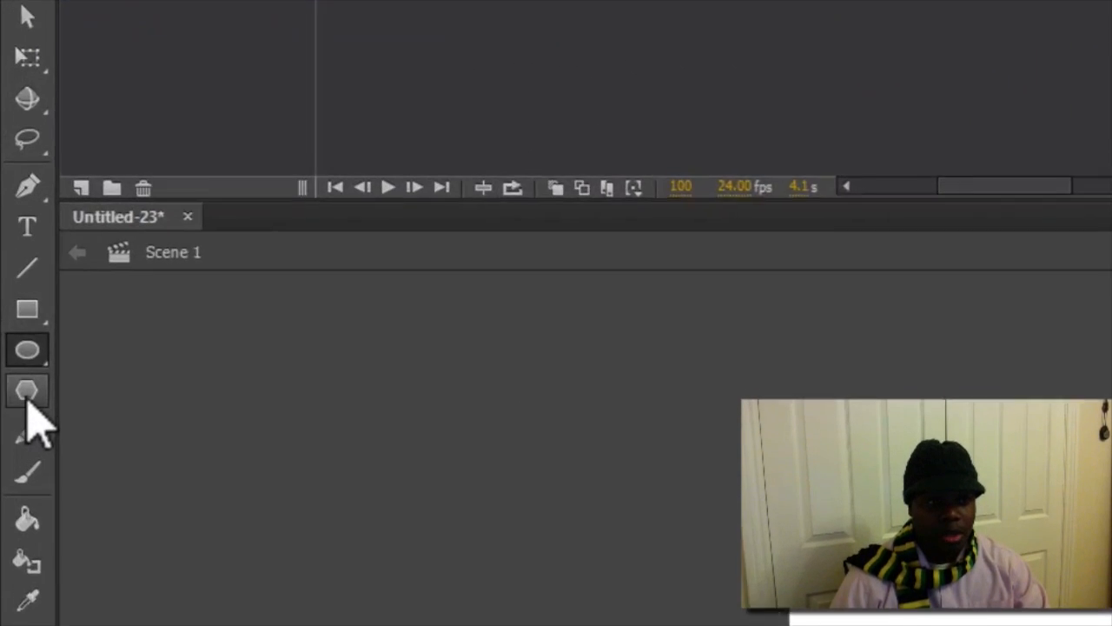
- Set the PolyStar tool to the star style with 8 sides
left_click(10, 228)
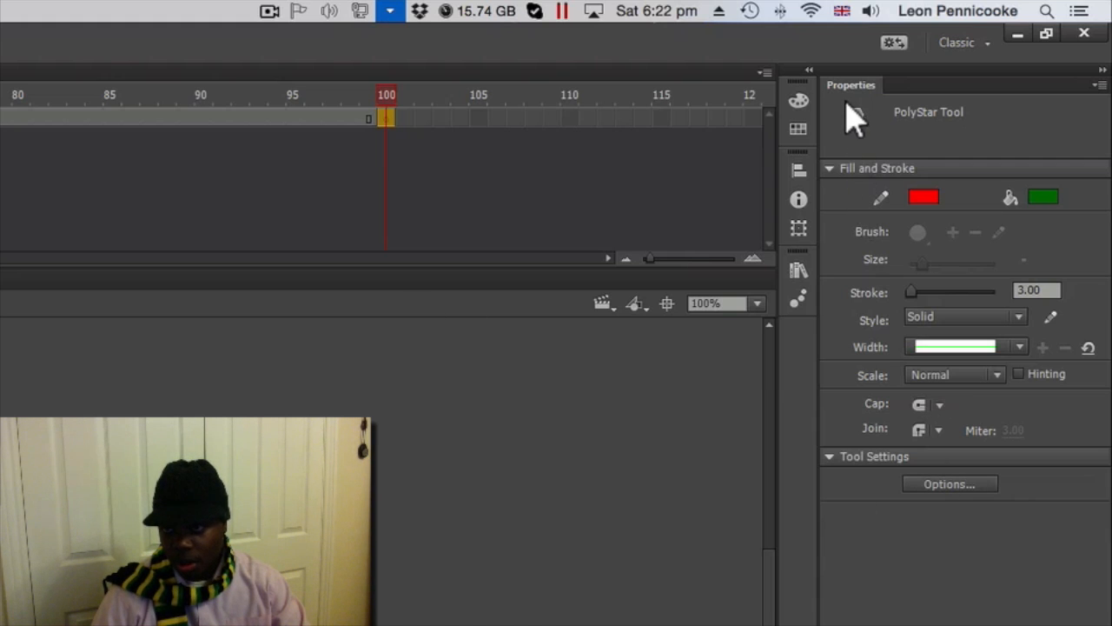
left_click(952, 485)
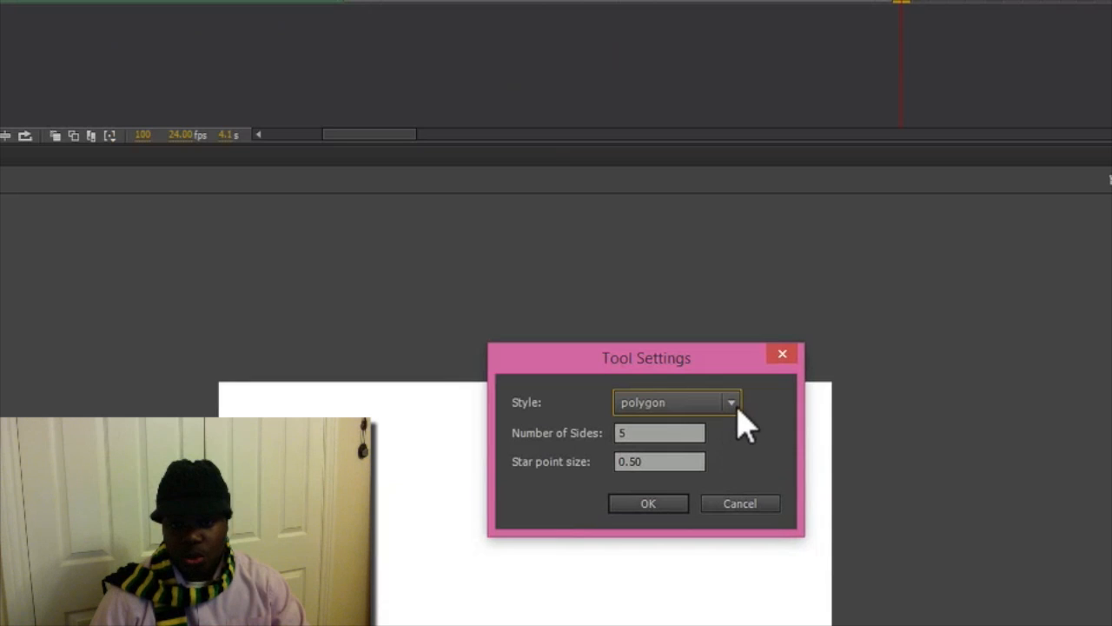
left_click(732, 404)
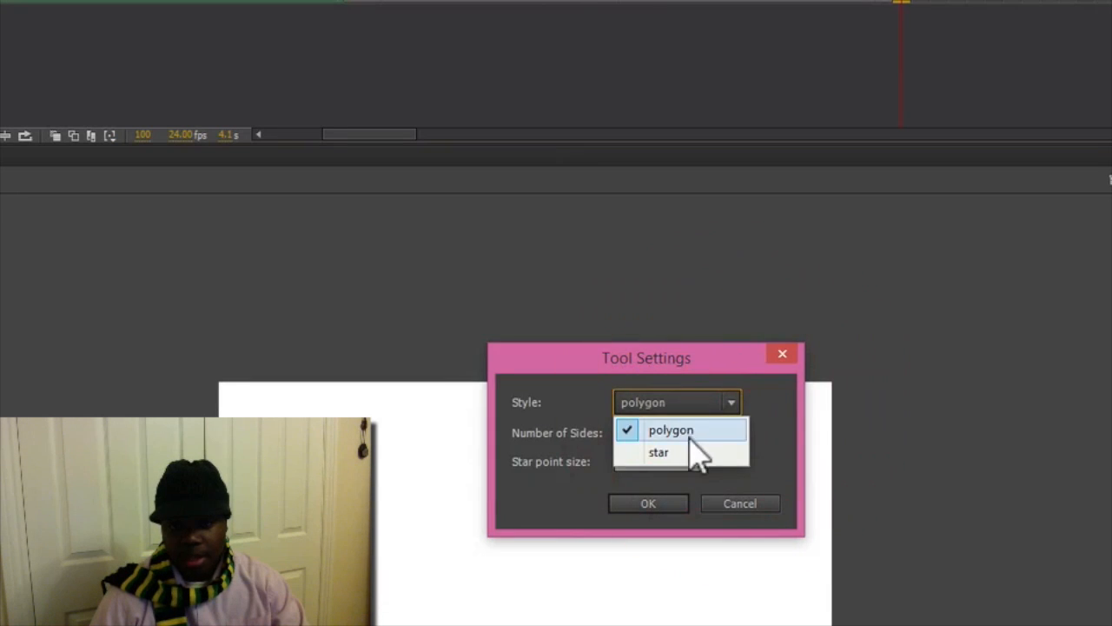
left_click(675, 453)
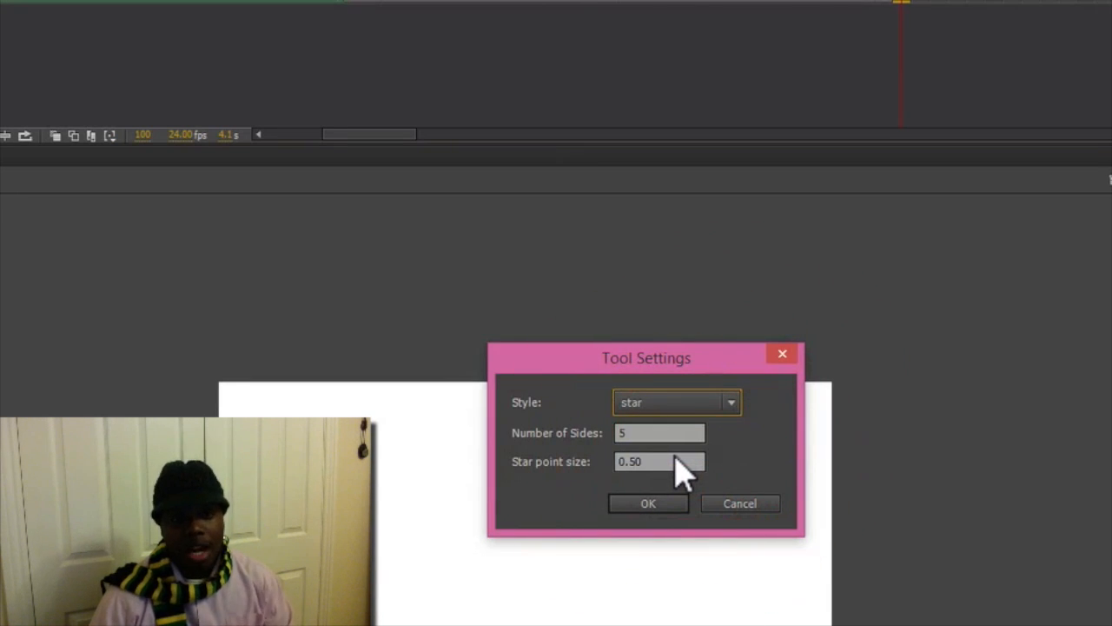
left_click(732, 404)
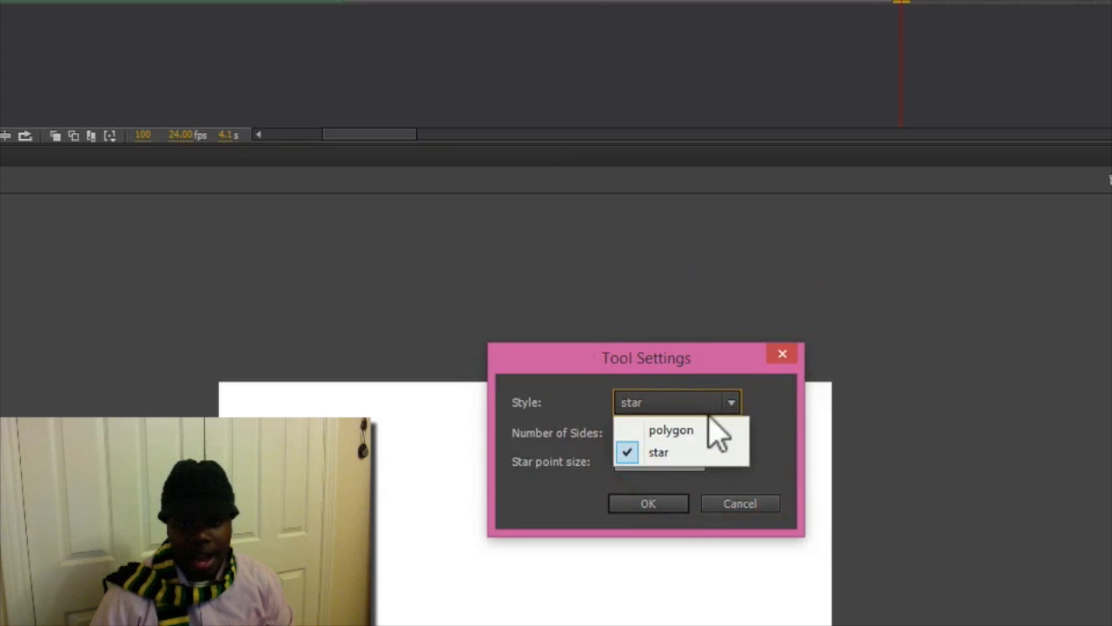
left_click(679, 454)
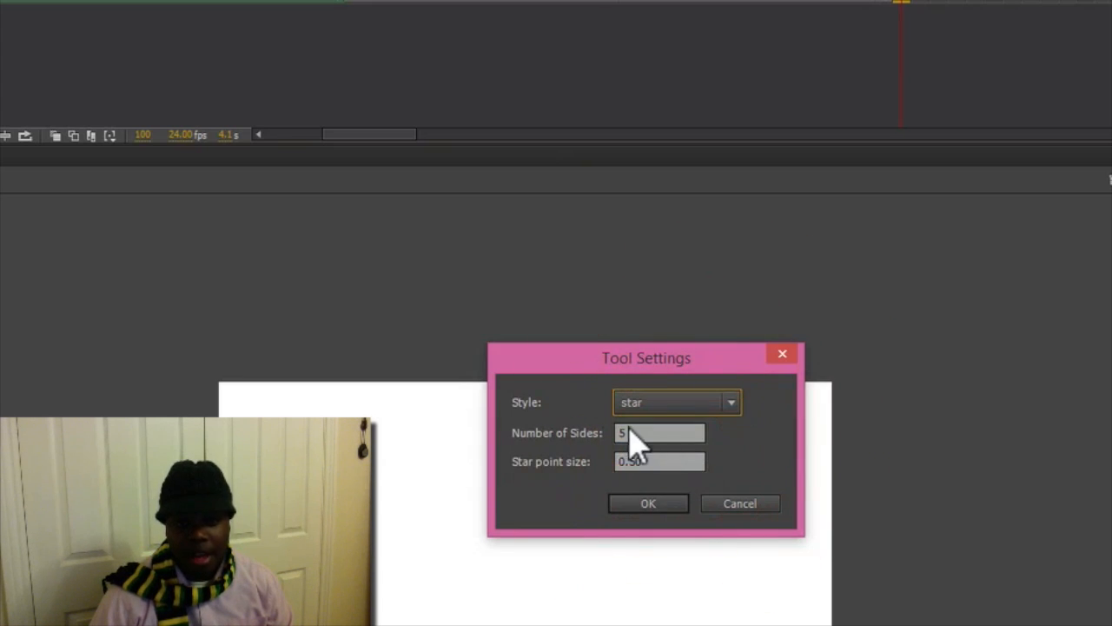
left_click_drag(634, 431, 572, 432)
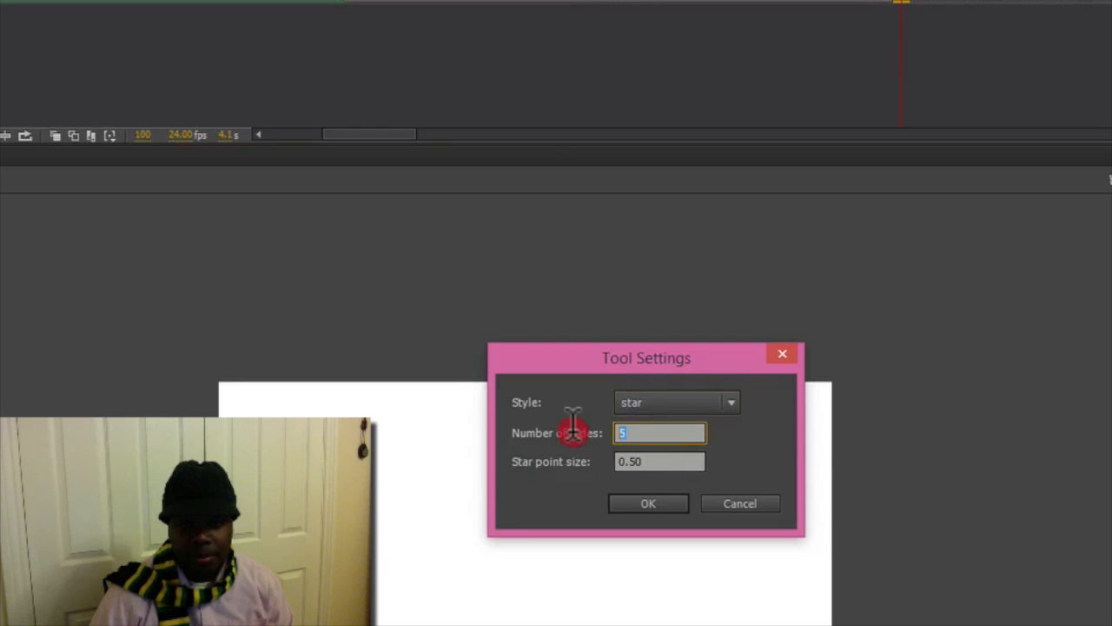
type("8")
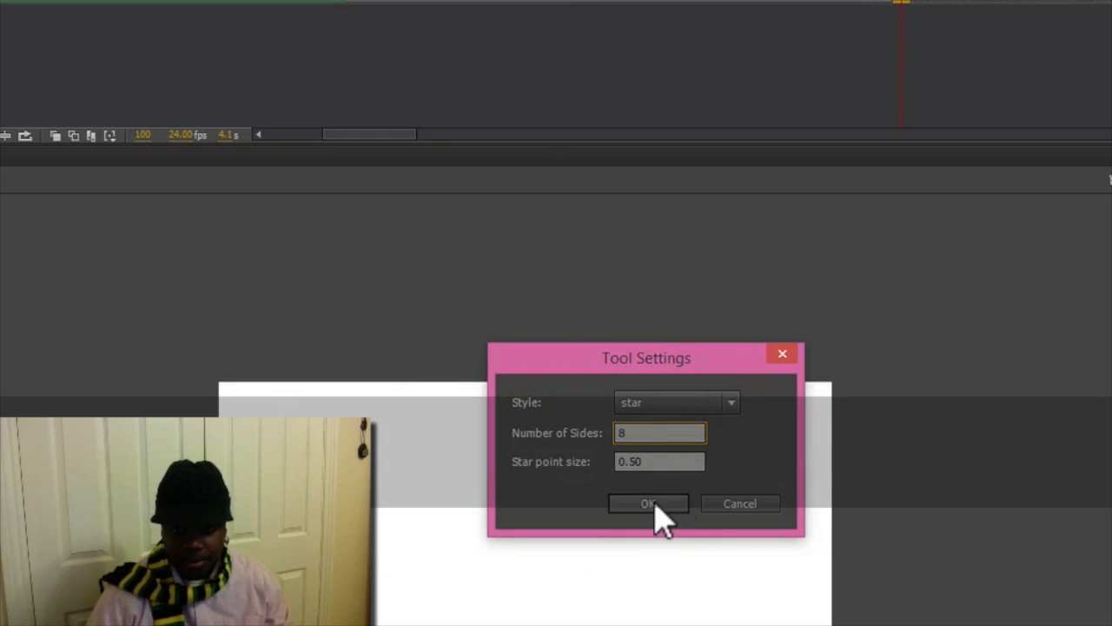
left_click(653, 503)
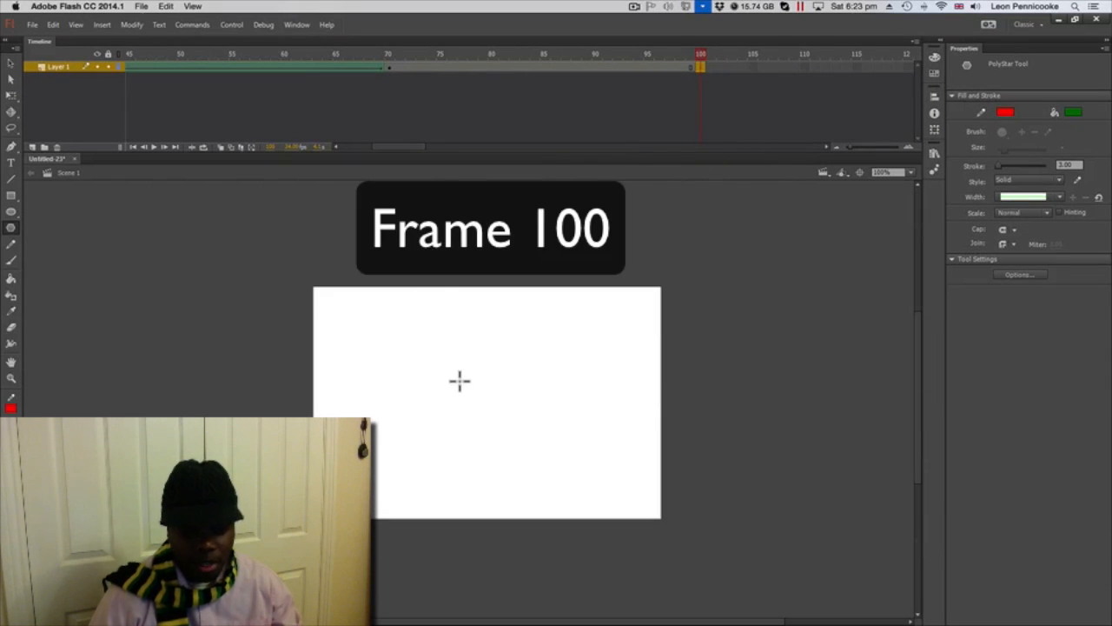
- Draw a green eight-pointed star with a red outline at frame 100 and move it whole to near the stage's centre
mouse_move(445, 355)
left_mouse_down()
mouse_move(507, 405)
mouse_move(476, 399)
left_mouse_up()
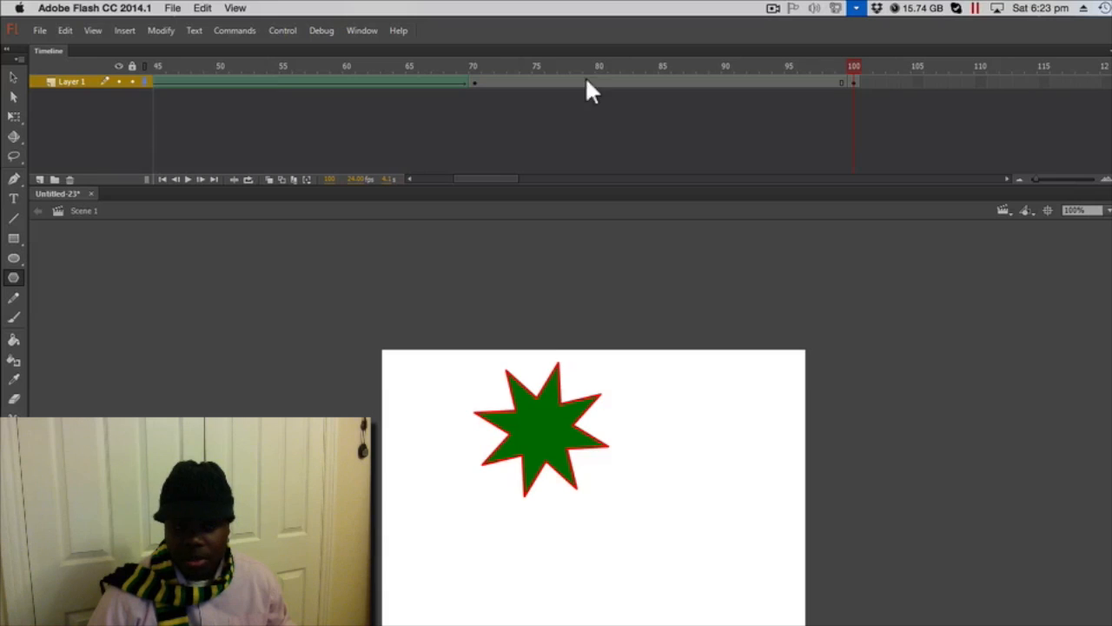
left_click(15, 77)
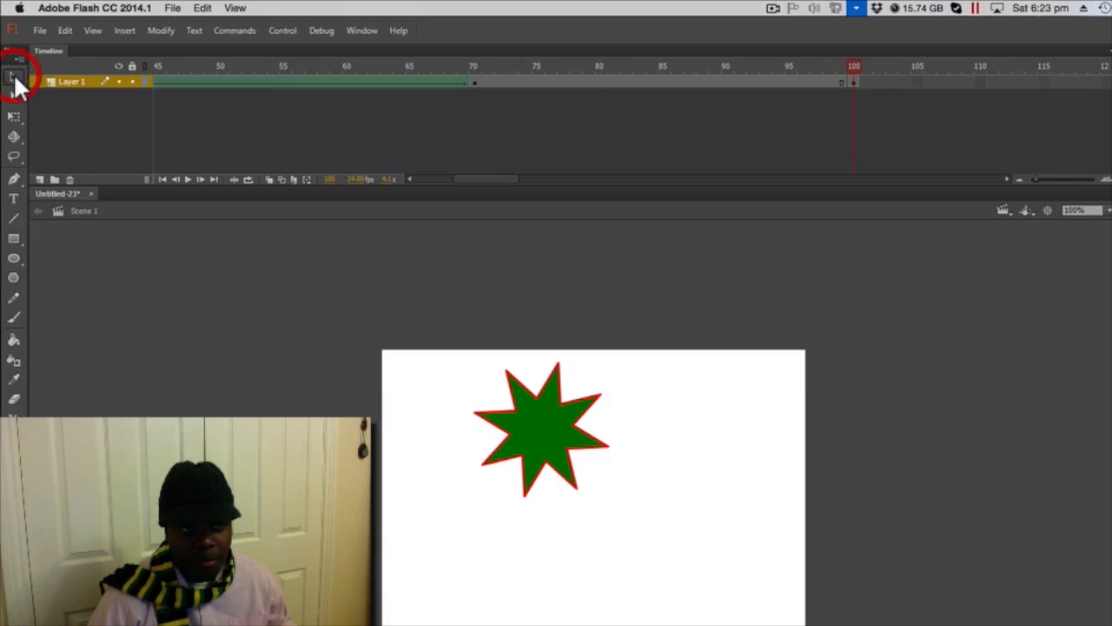
left_click(535, 426)
left_click(582, 477)
mouse_move(584, 483)
left_mouse_down()
mouse_move(624, 469)
mouse_move(596, 485)
left_mouse_up()
left_click(673, 450)
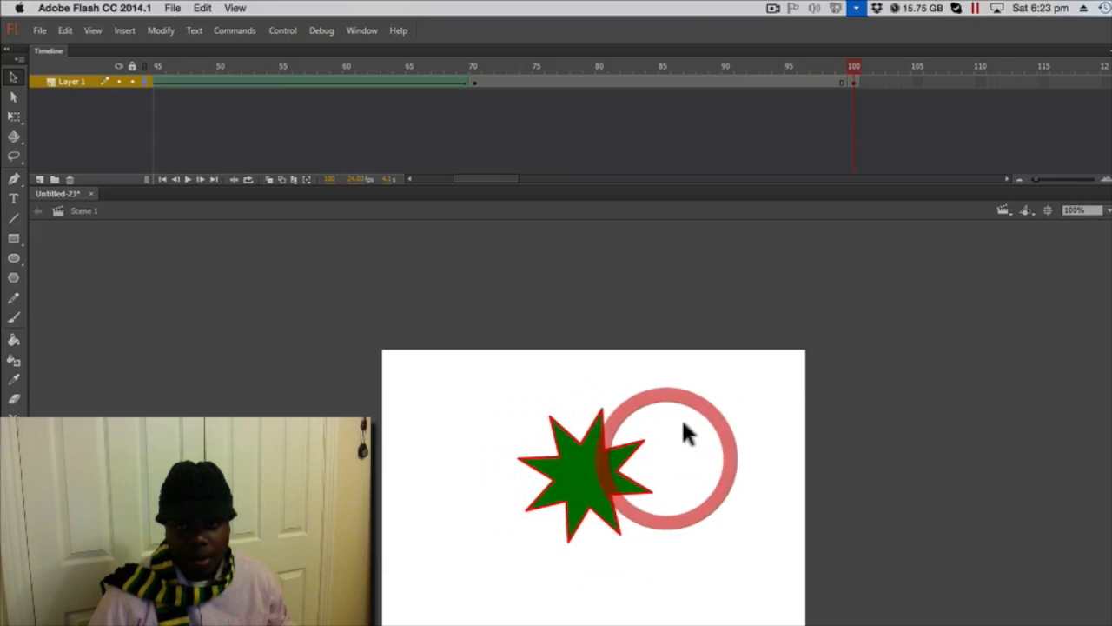
- Create a shape tween between the oval at frame 70 and the star at frame 100, and test the movie
right_click(662, 82)
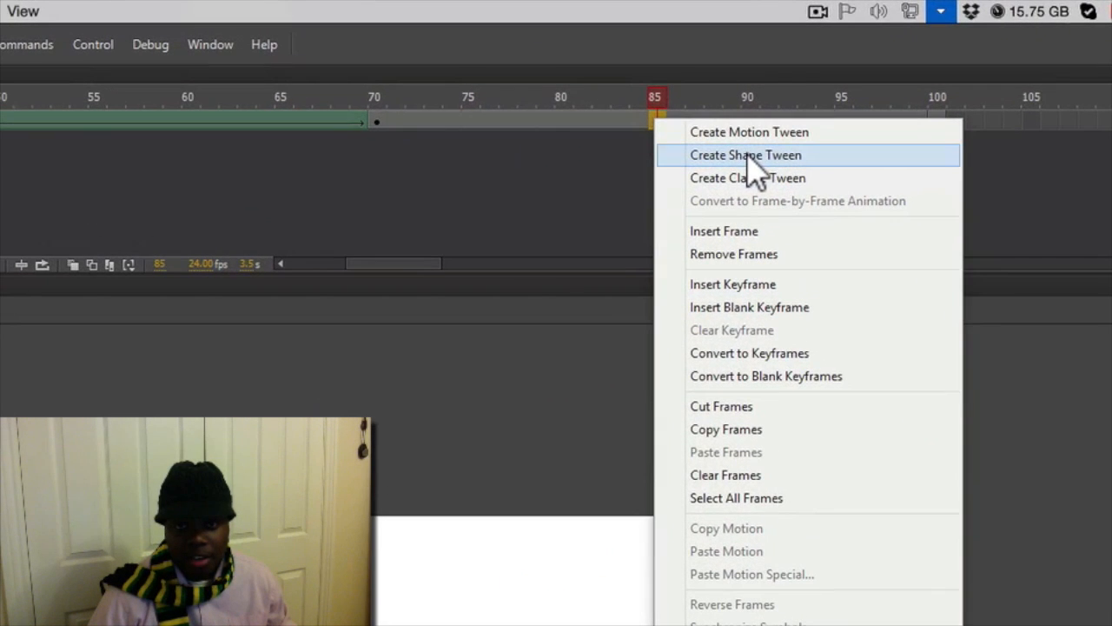
left_click(746, 155)
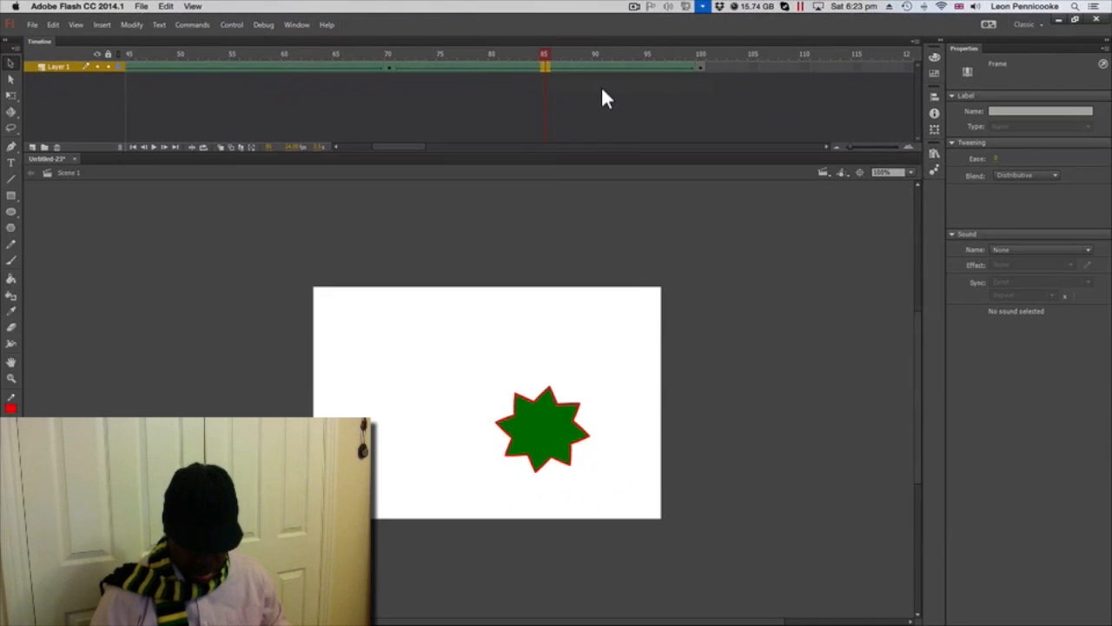
key("ctrl+Return")
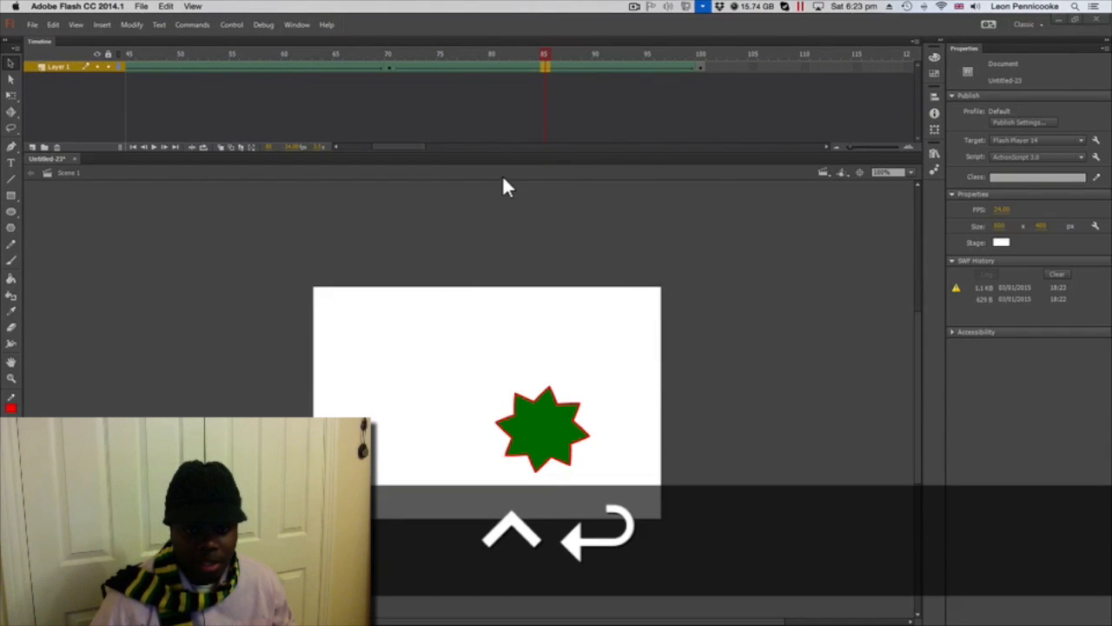